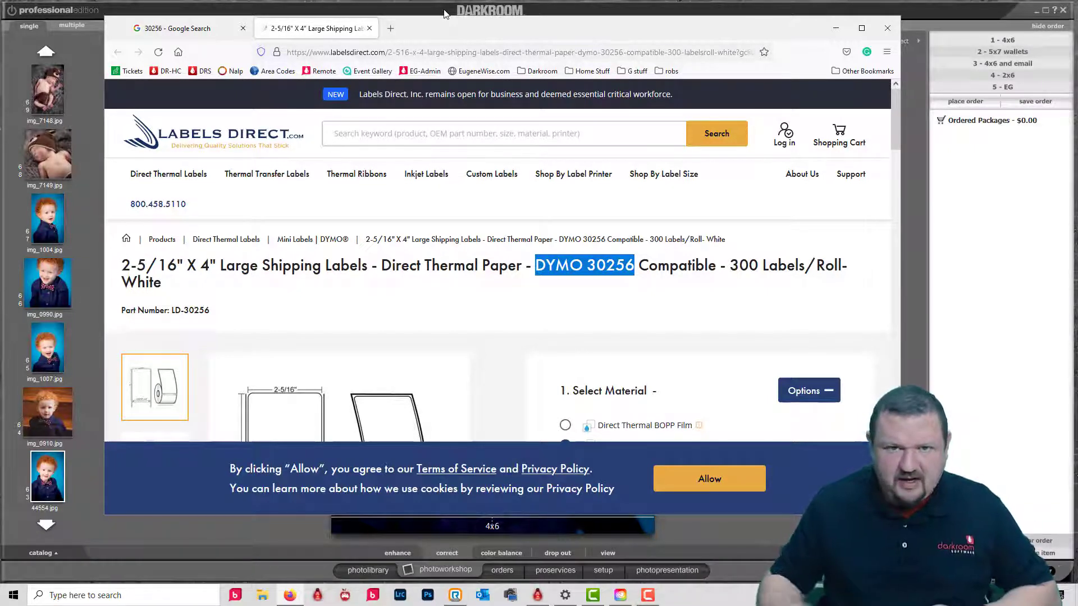
Check the DYMO LabelWriter 450 Turbo and EPSON TM-T88III Receipt entries in the Windows printers and scanners settings
{"action": "left_click", "coordinate": [450, 12]}
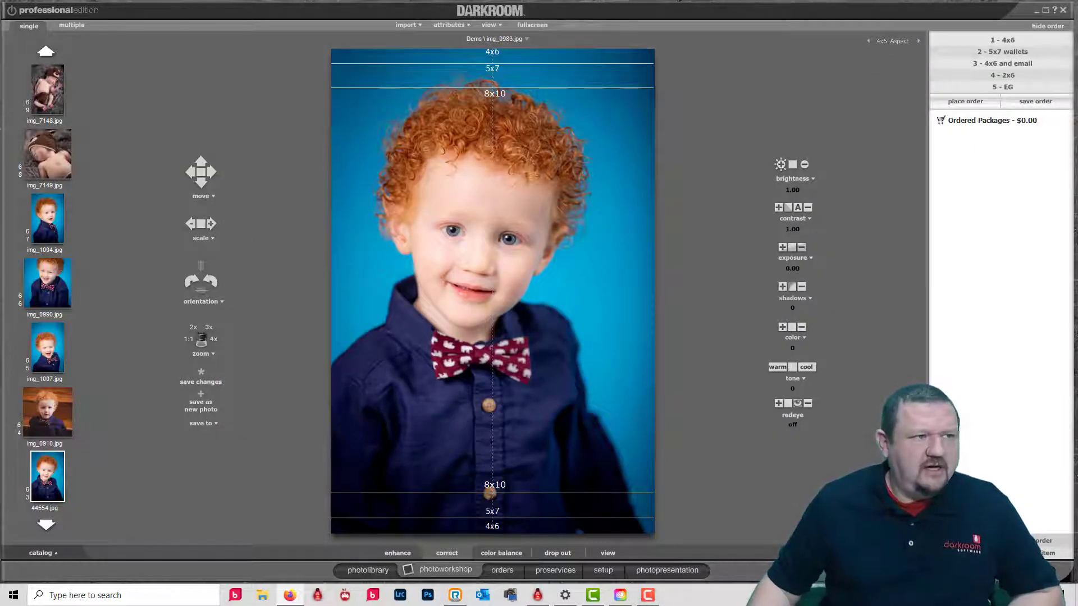
{"action": "left_click_drag", "start_coordinate": [0, 85], "coordinate": [492, 66]}
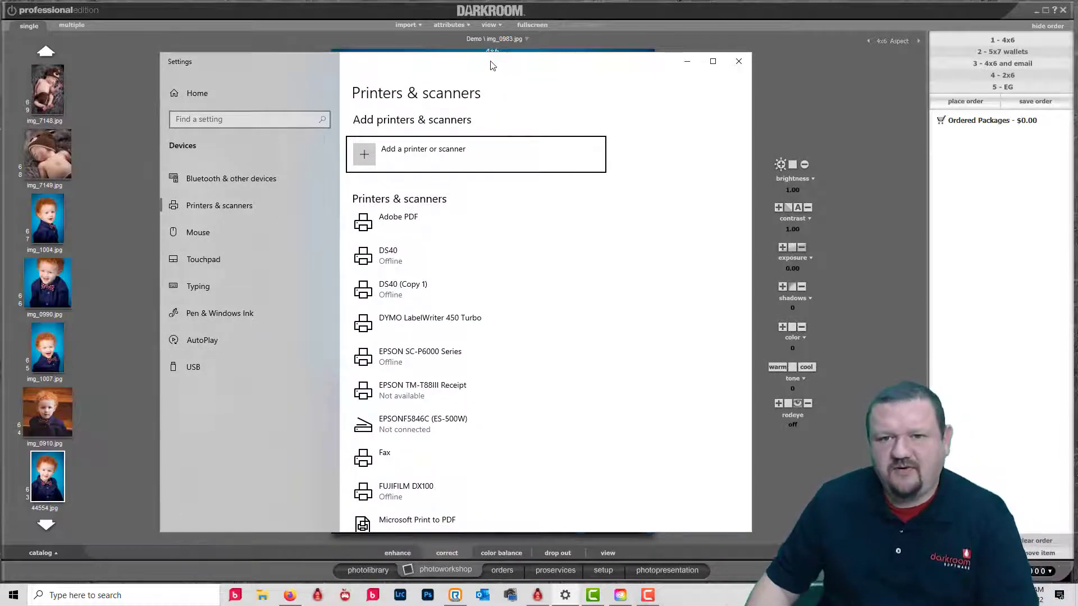
{"action": "left_click", "coordinate": [381, 334]}
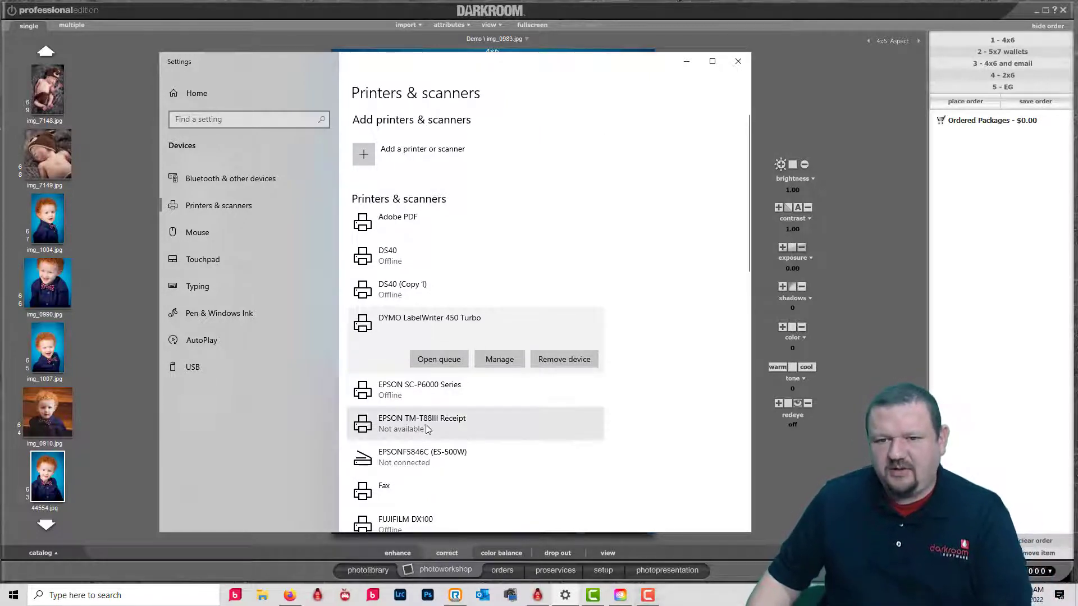
{"action": "left_click", "coordinate": [450, 426]}
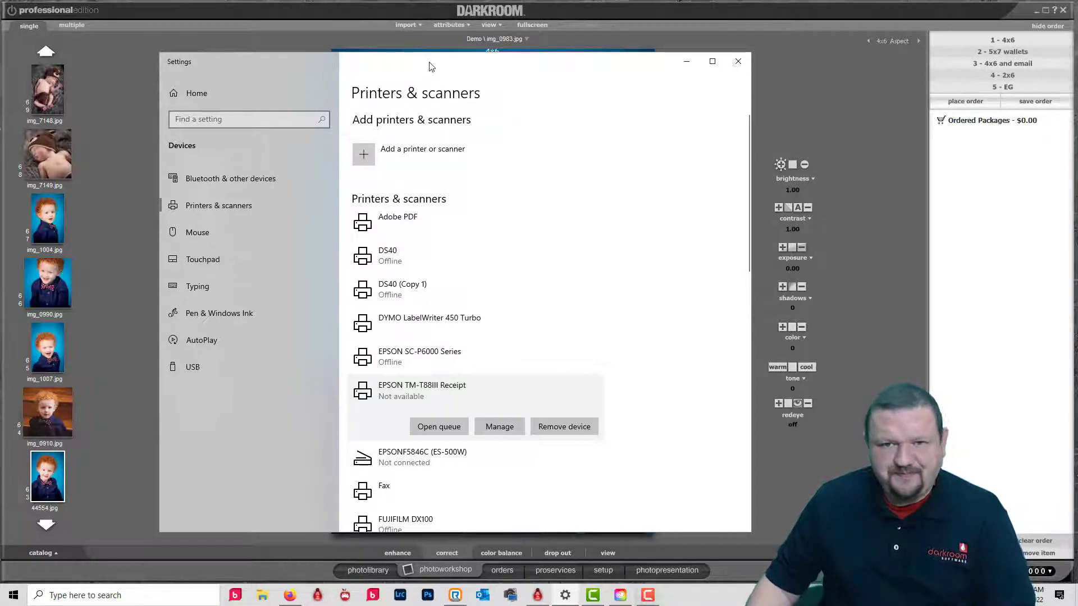
{"action": "key", "text": "alt+F4"}
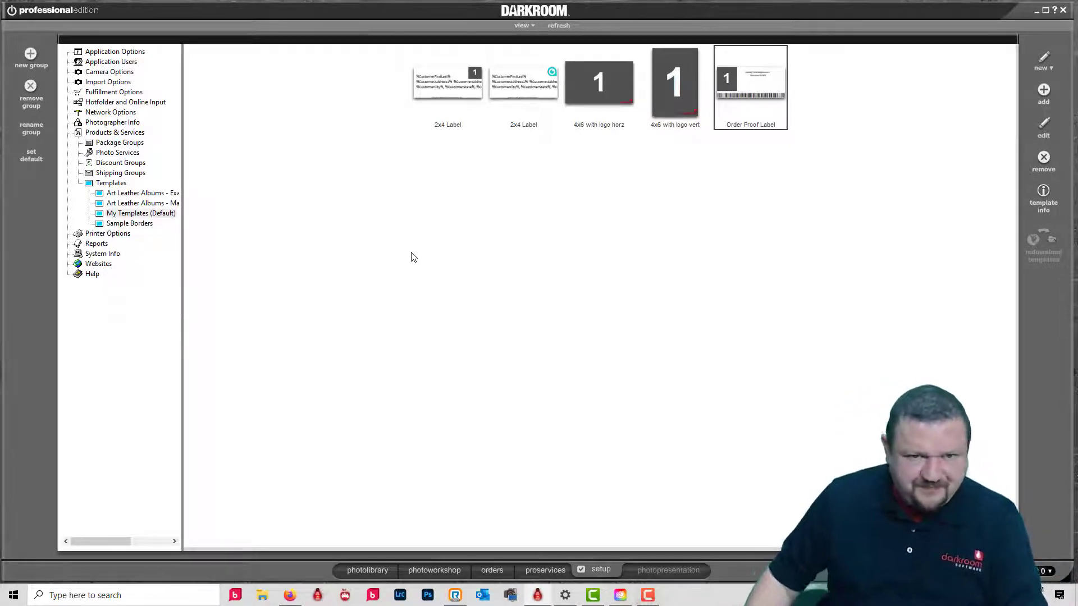
Add a new printer of the Windows Printer type using the DYMO LabelWriter 450 Turbo
{"action": "left_click", "coordinate": [108, 234]}
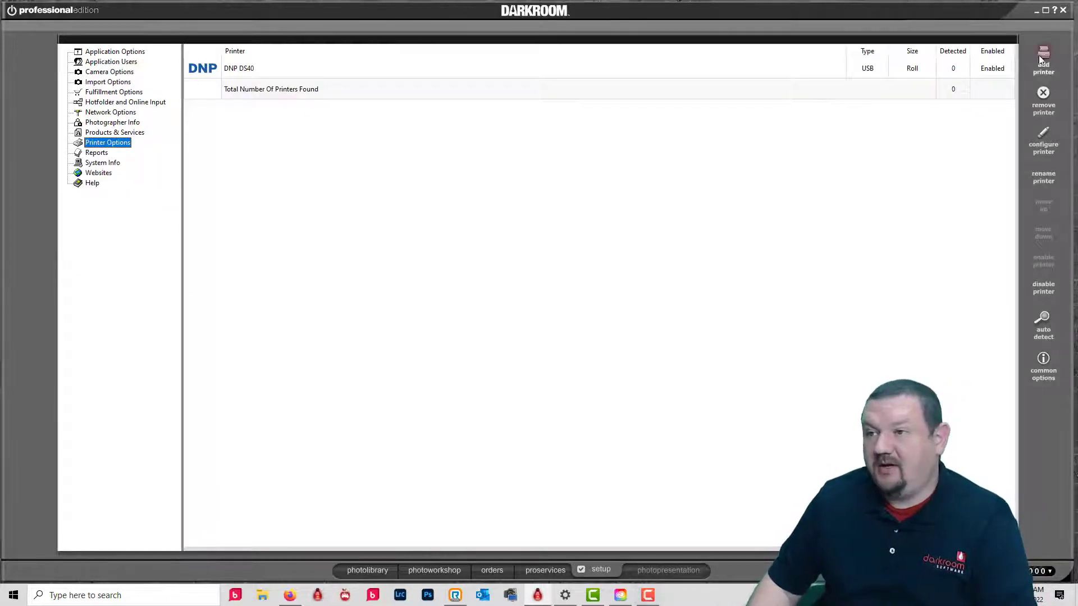
{"action": "left_click", "coordinate": [1043, 56]}
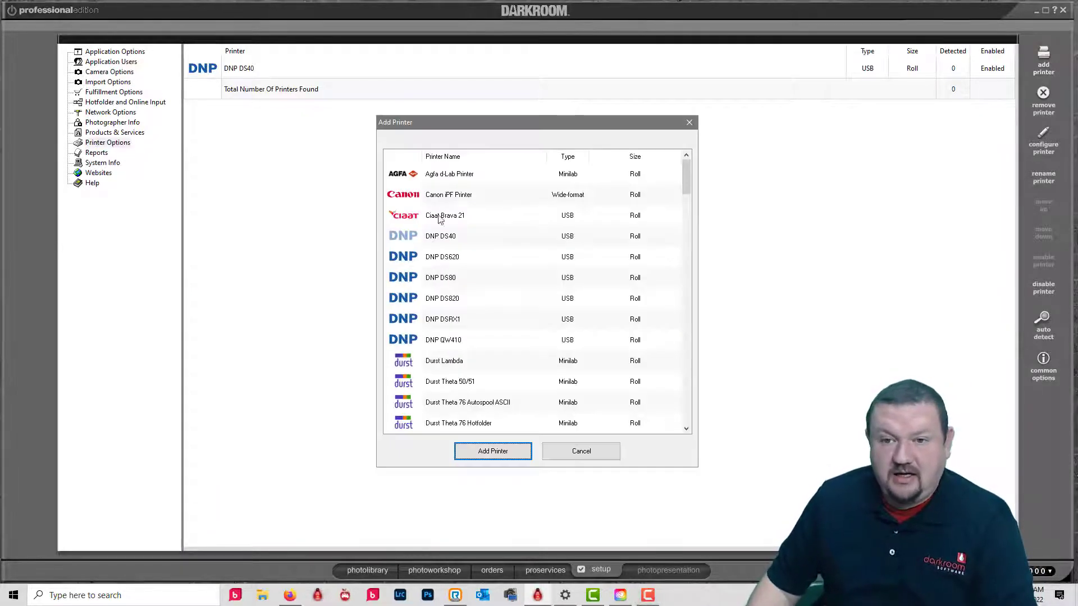
{"action": "scroll", "coordinate": [440, 220], "scroll_direction": "down", "scroll_amount": 15}
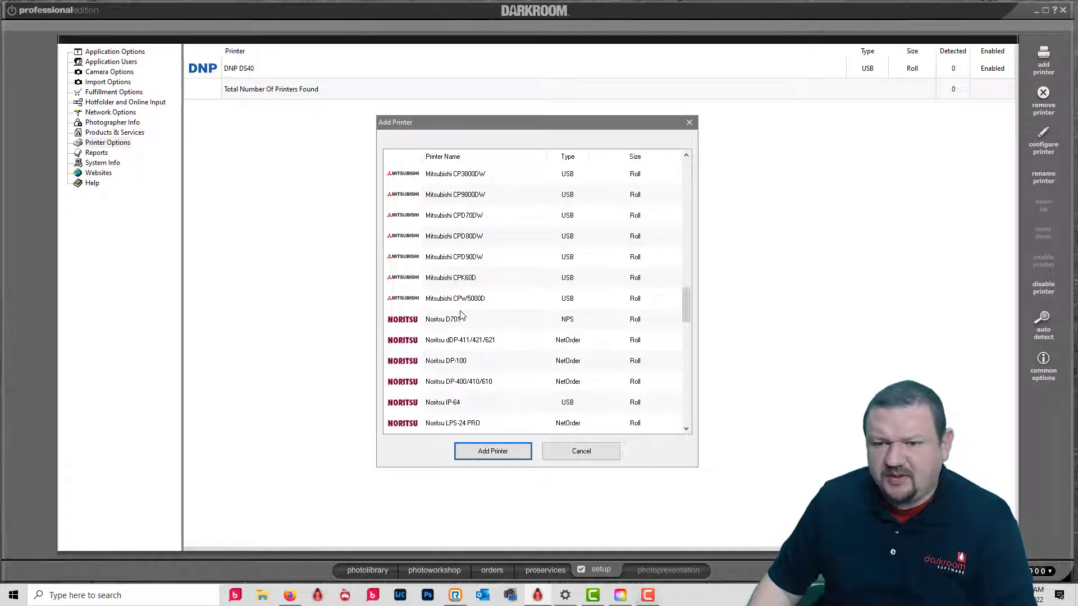
{"action": "scroll", "coordinate": [460, 317], "scroll_direction": "down", "scroll_amount": 10}
{"action": "scroll", "coordinate": [459, 361], "scroll_direction": "up", "scroll_amount": 6}
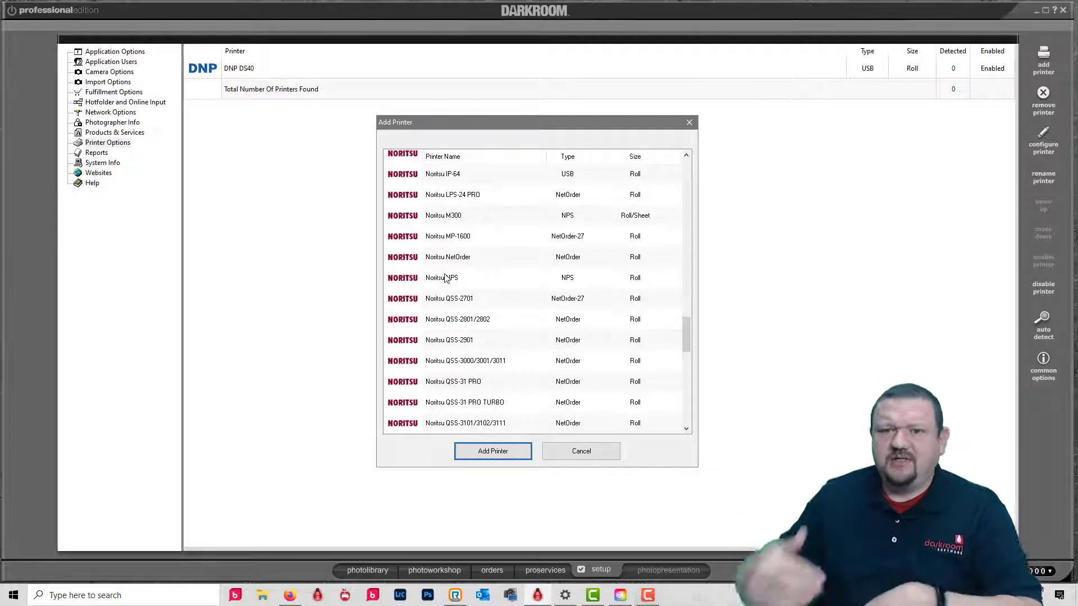
{"action": "scroll", "coordinate": [445, 278], "scroll_direction": "up", "scroll_amount": 4}
{"action": "scroll", "coordinate": [445, 270], "scroll_direction": "down", "scroll_amount": 5}
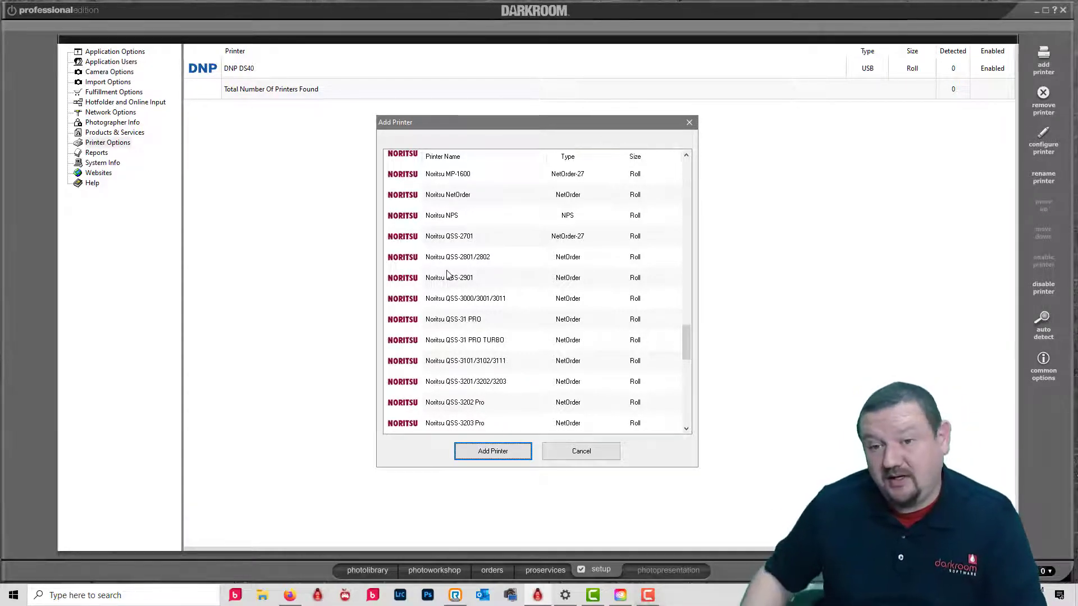
{"action": "scroll", "coordinate": [465, 264], "scroll_direction": "up", "scroll_amount": 8}
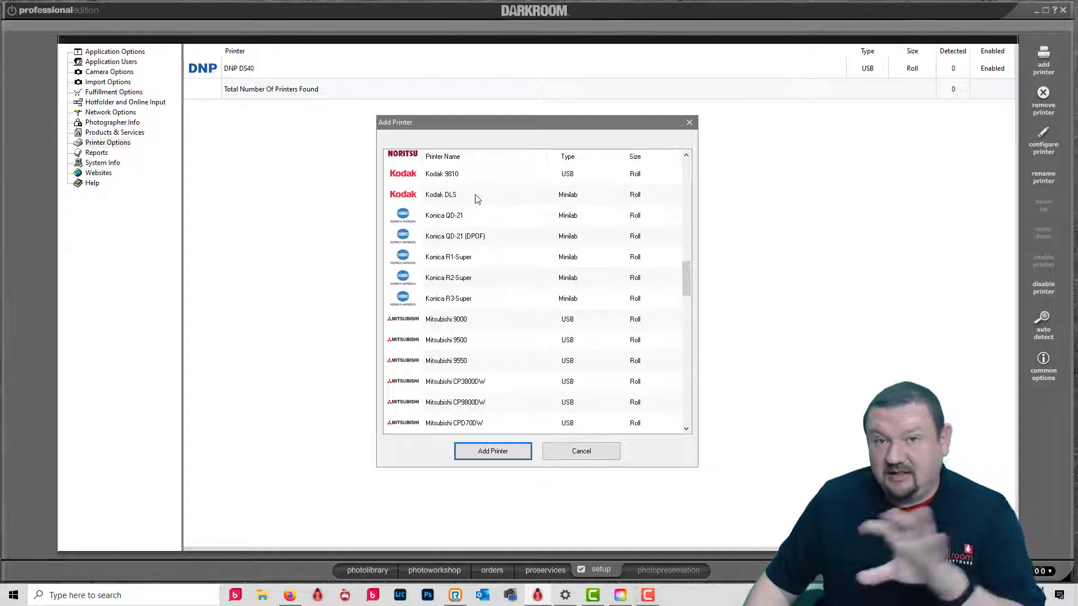
{"action": "scroll", "coordinate": [494, 303], "scroll_direction": "down", "scroll_amount": 10}
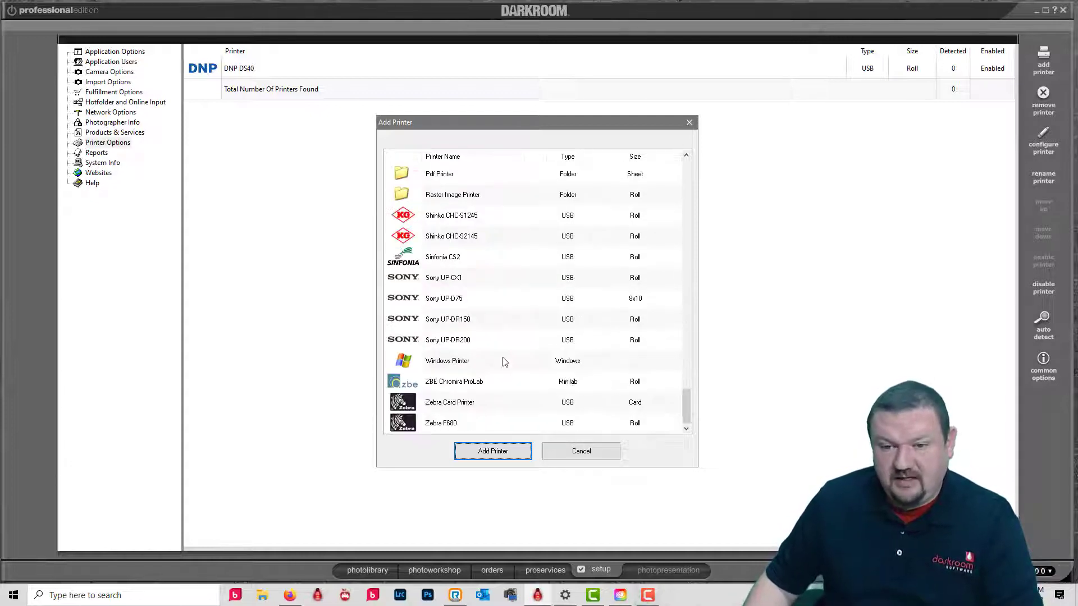
{"action": "left_click", "coordinate": [458, 364]}
{"action": "left_click", "coordinate": [497, 455]}
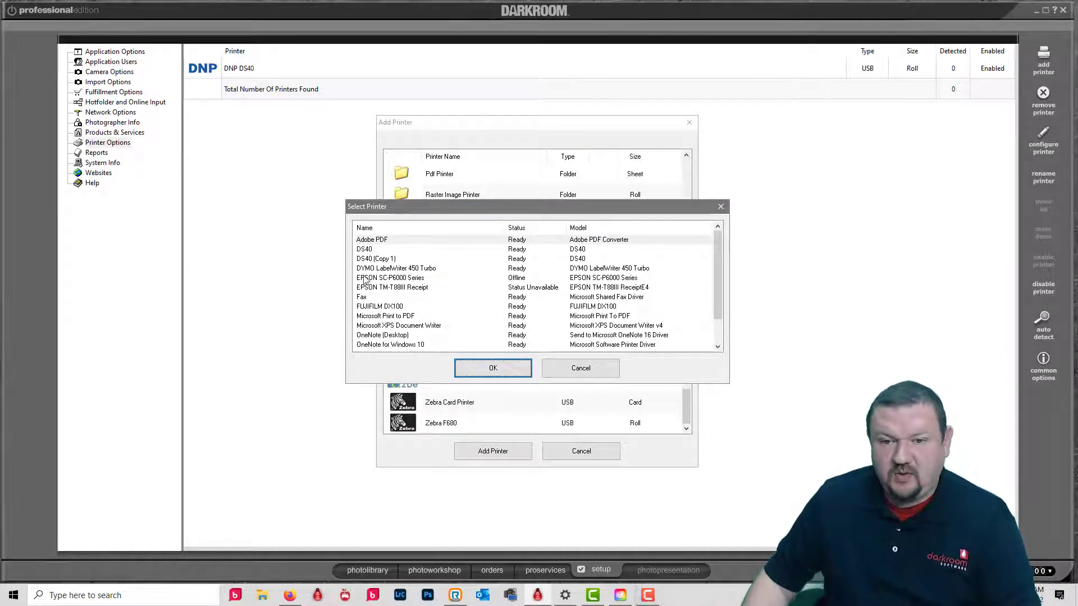
{"action": "left_click", "coordinate": [368, 268]}
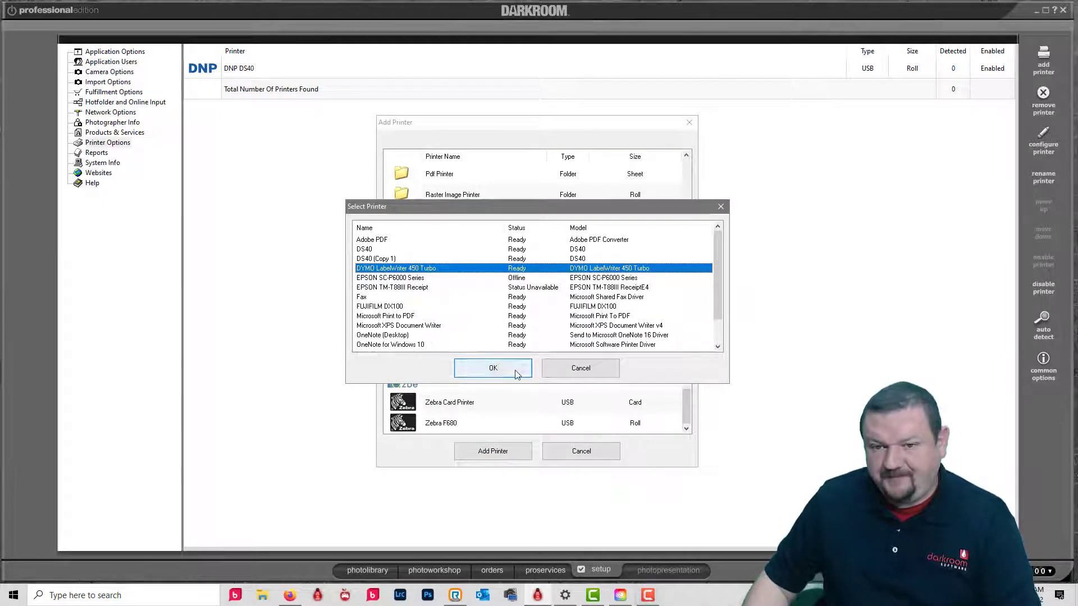
{"action": "left_click", "coordinate": [495, 366]}
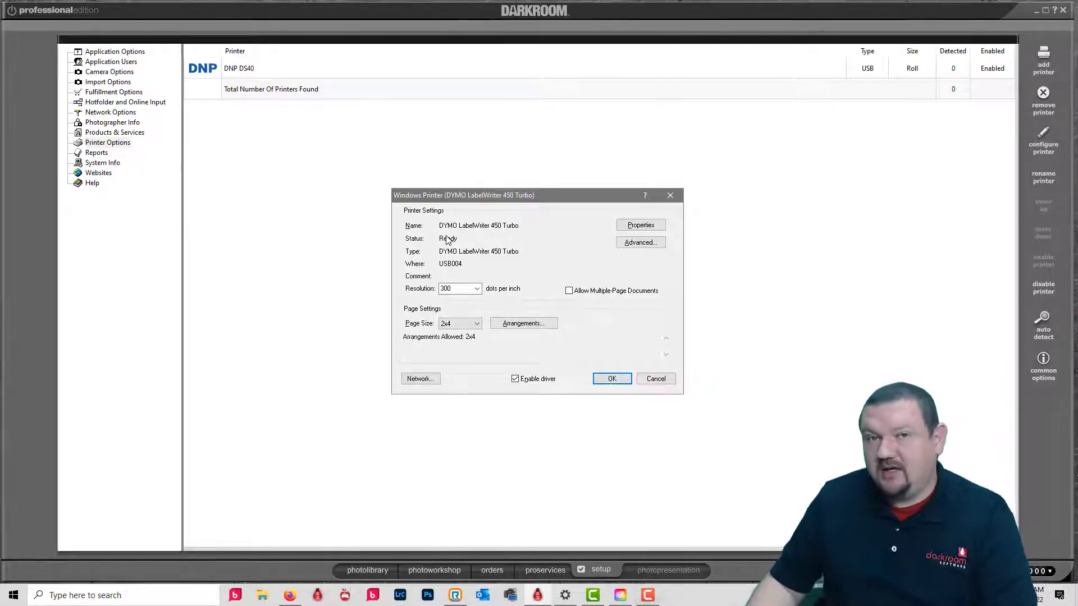
Confirm the DYMO printer's setup with page size 2x4 and the 30256 Shipping paper size
{"action": "left_click", "coordinate": [470, 326]}
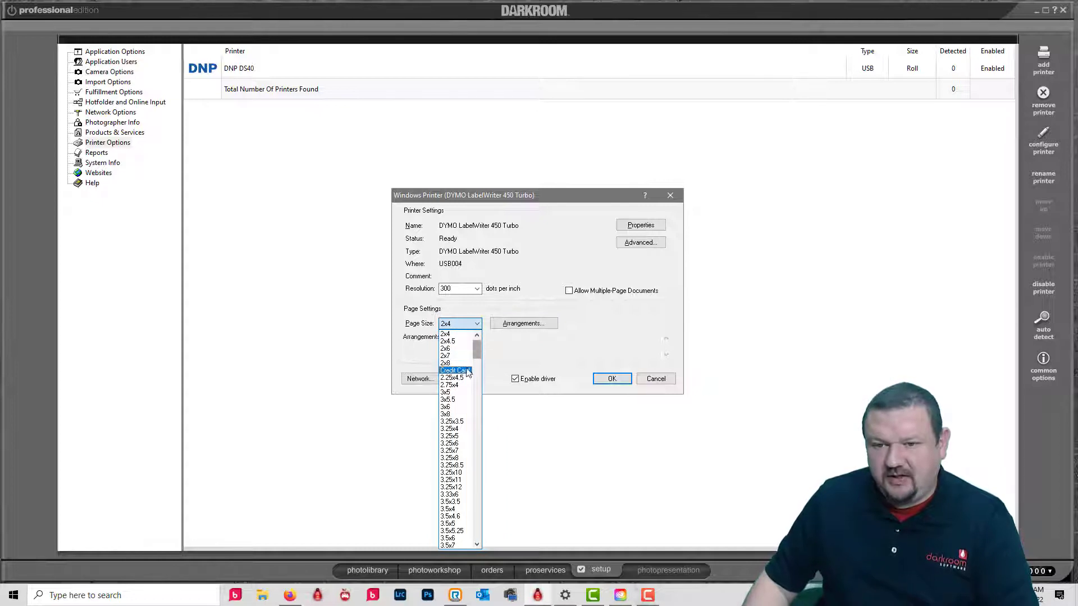
{"action": "left_click", "coordinate": [556, 277]}
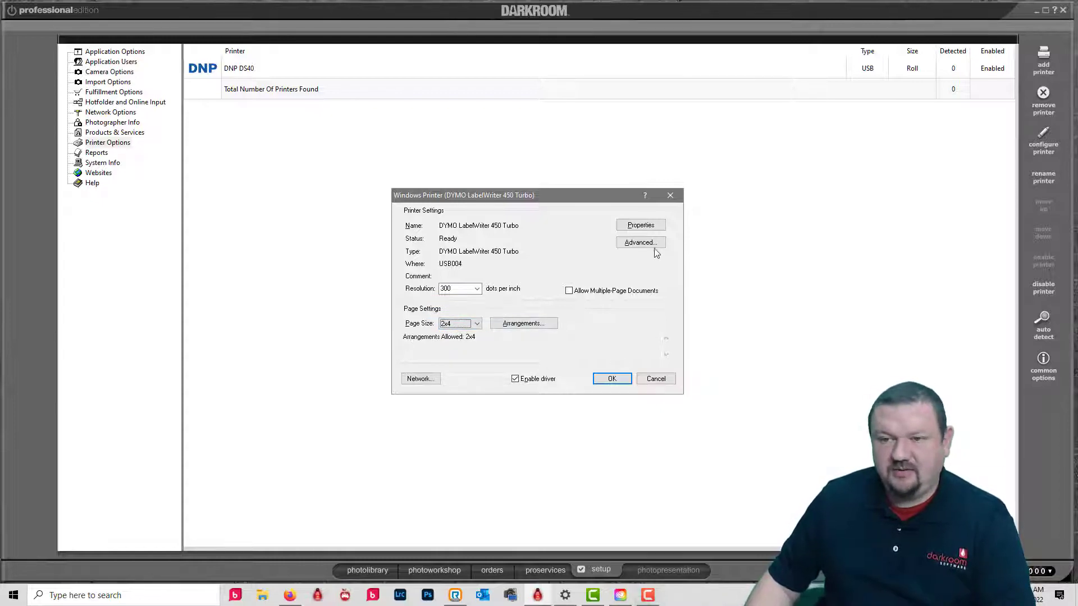
{"action": "left_click", "coordinate": [645, 229]}
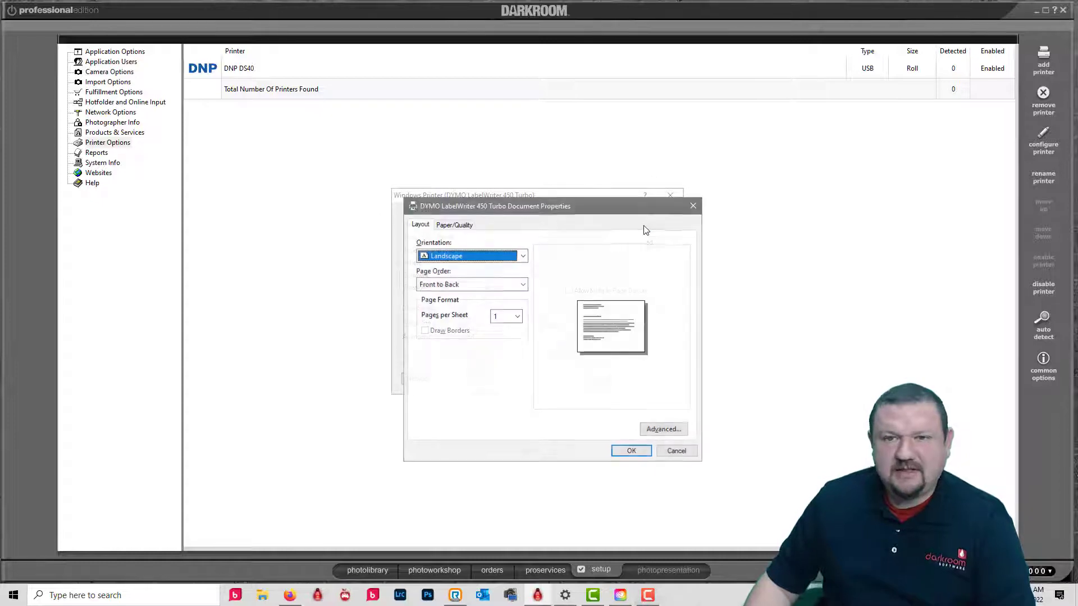
{"action": "left_click", "coordinate": [663, 428]}
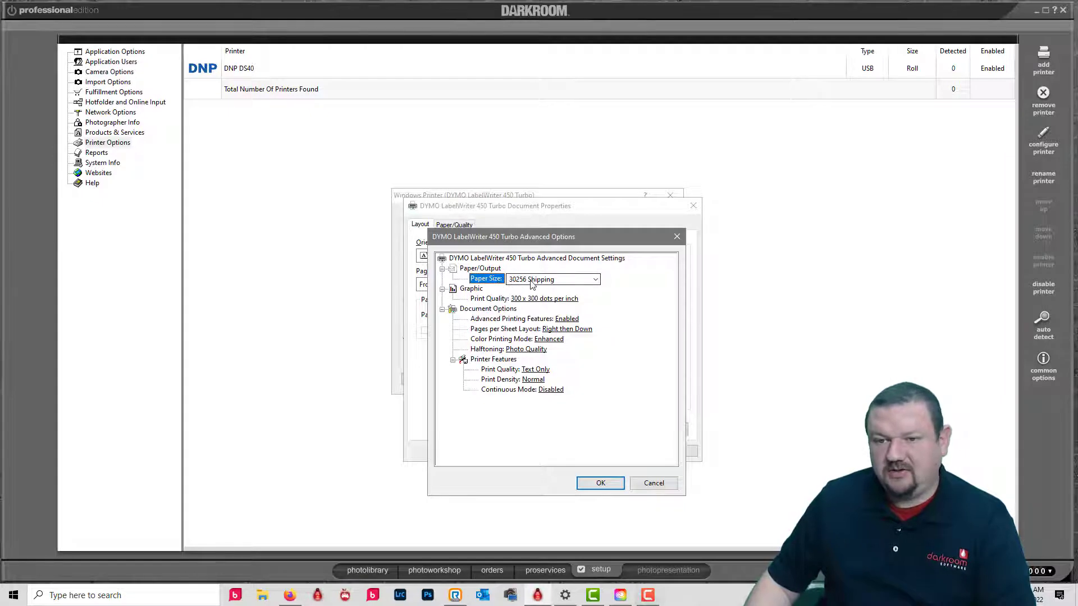
{"action": "left_click", "coordinate": [596, 280]}
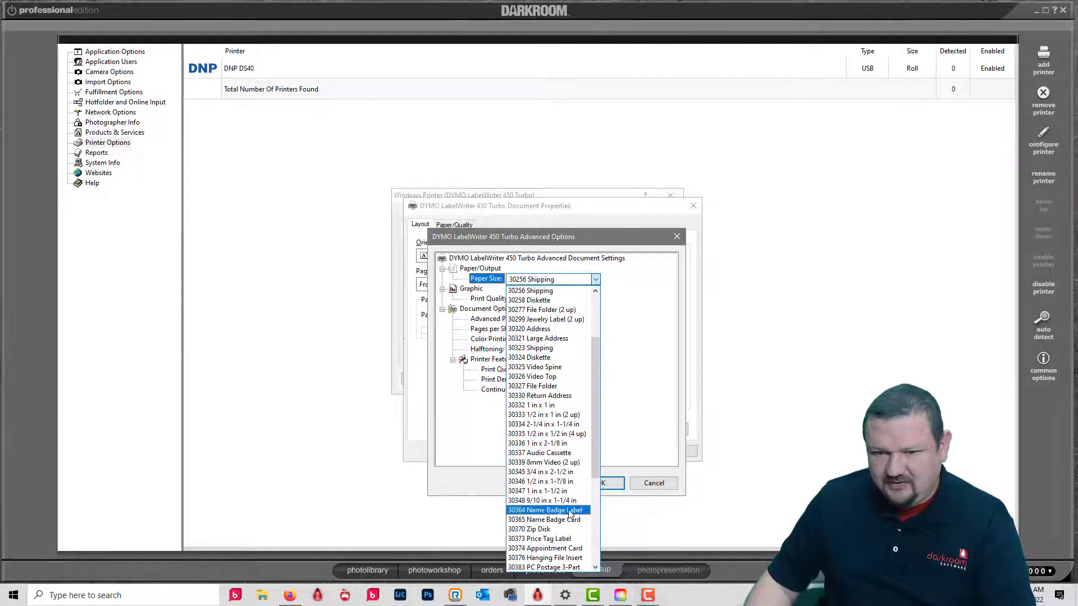
{"action": "left_click", "coordinate": [638, 442]}
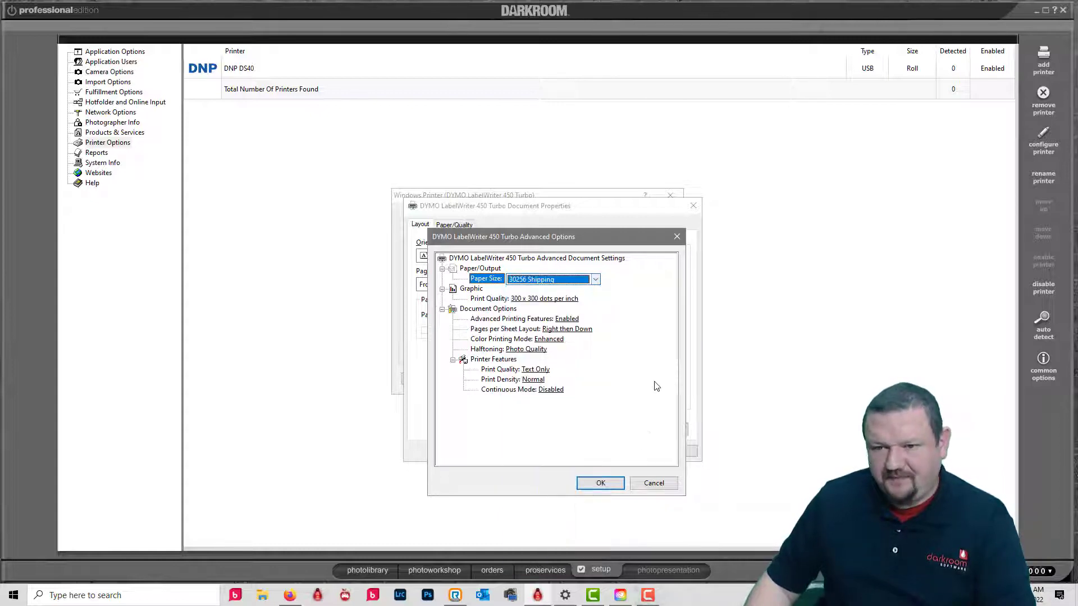
{"action": "left_click", "coordinate": [602, 483]}
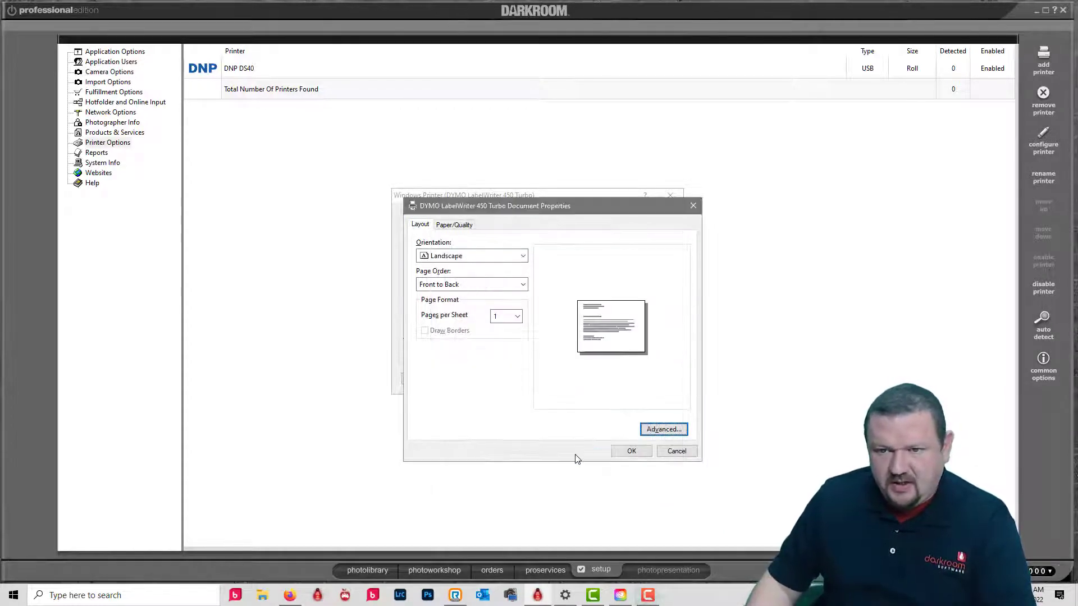
{"action": "left_click", "coordinate": [631, 452]}
{"action": "left_click", "coordinate": [612, 380]}
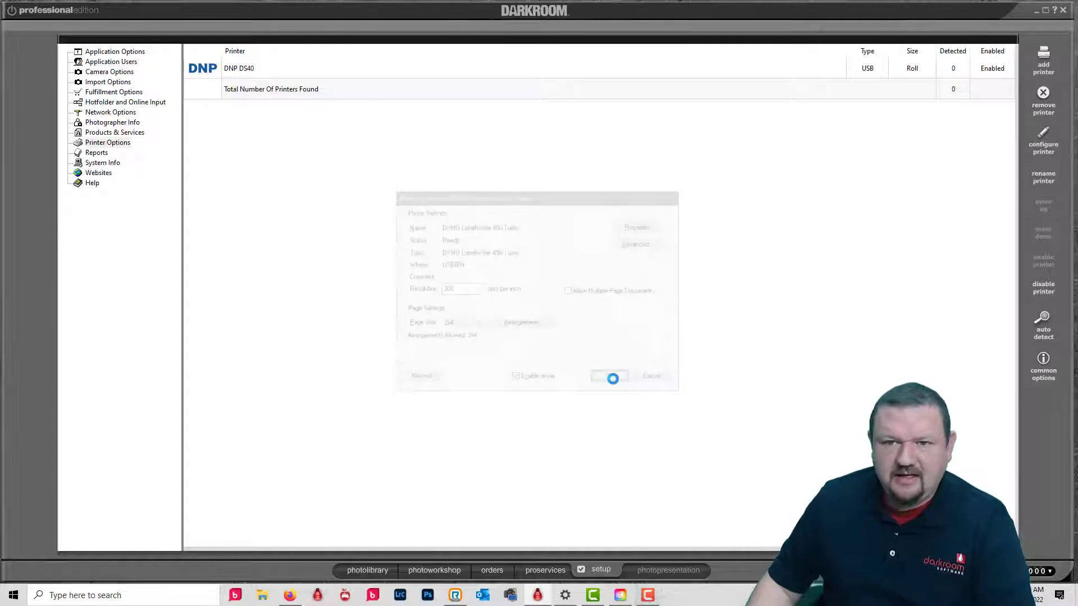
Add a package named "label" to the Event Packages group with Quick Print enabled
{"action": "left_click", "coordinate": [112, 133]}
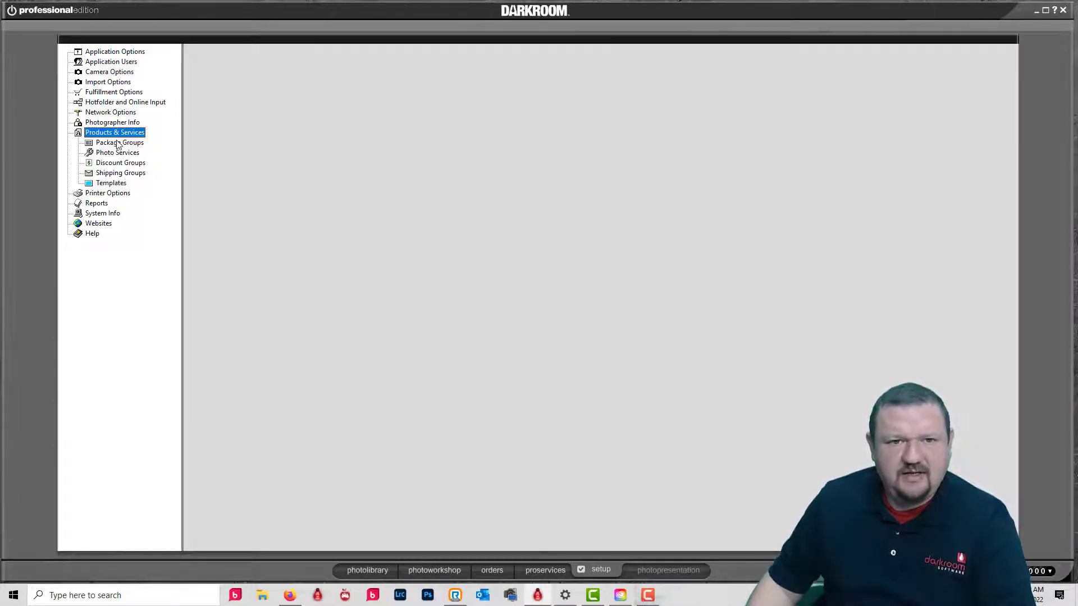
{"action": "left_click", "coordinate": [102, 144]}
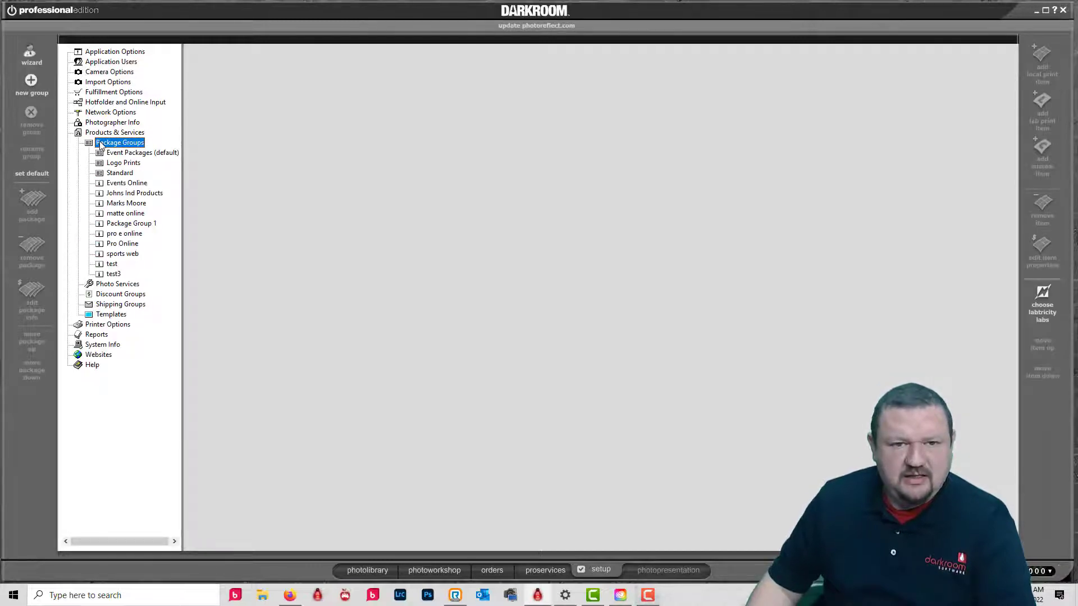
{"action": "left_click", "coordinate": [127, 153]}
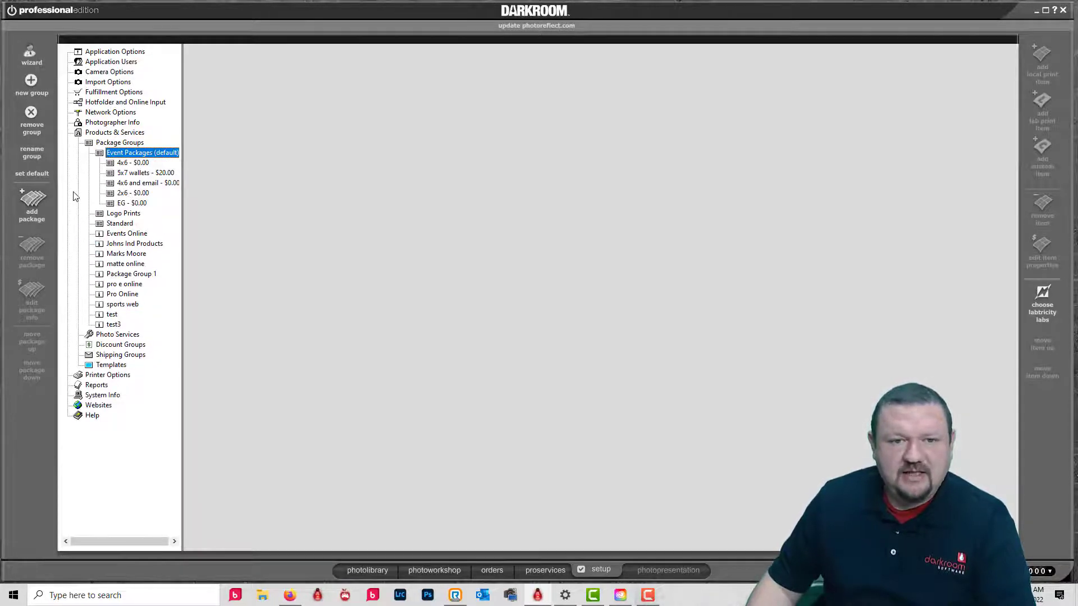
{"action": "left_click", "coordinate": [34, 202]}
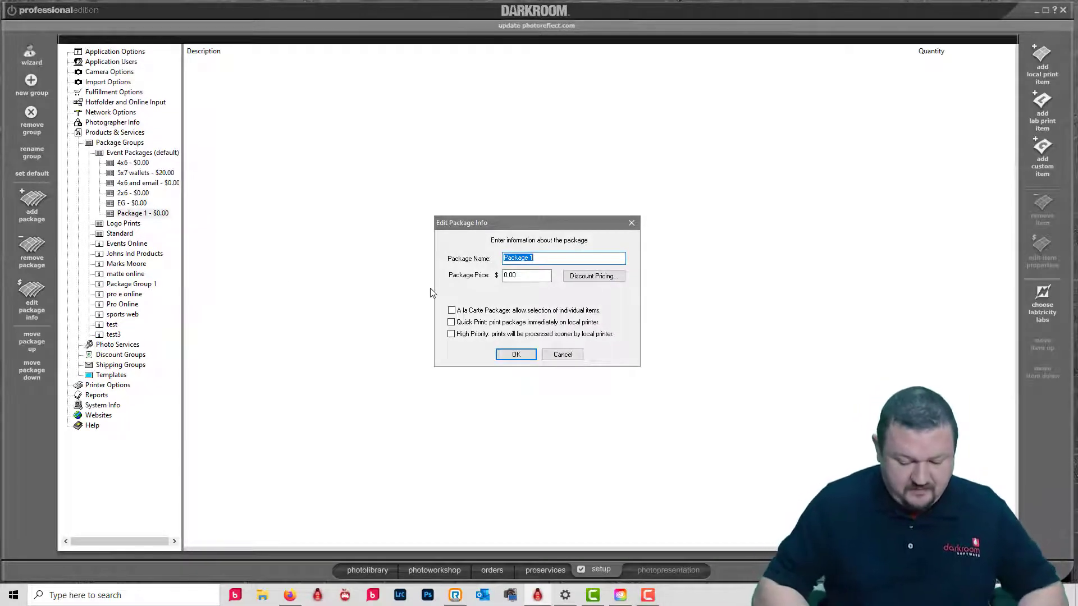
{"action": "type", "text": "labl"}
{"action": "key", "text": "BackSpace"}
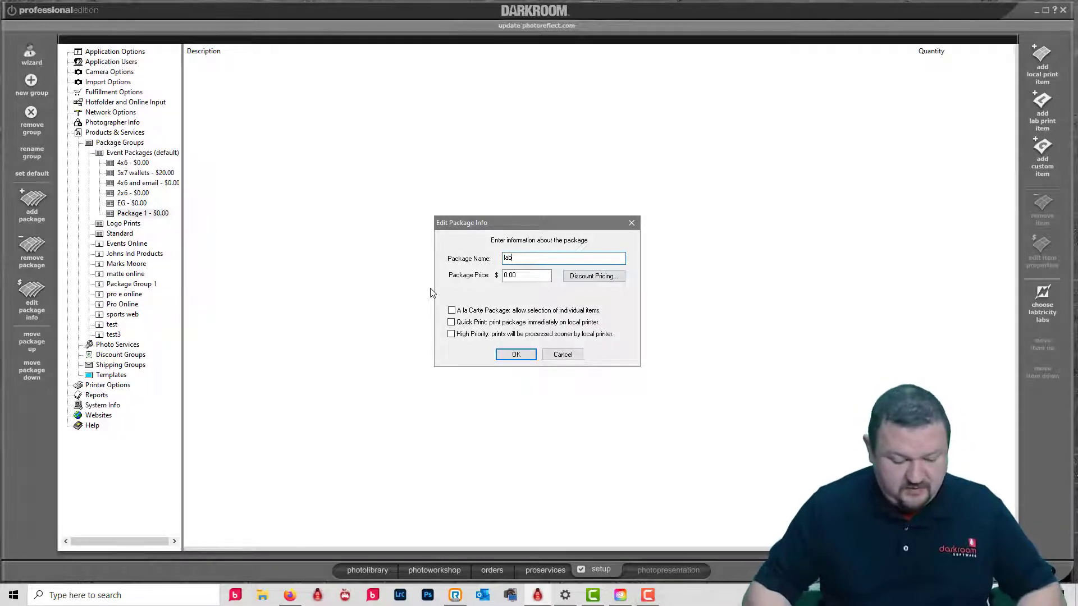
{"action": "type", "text": "el"}
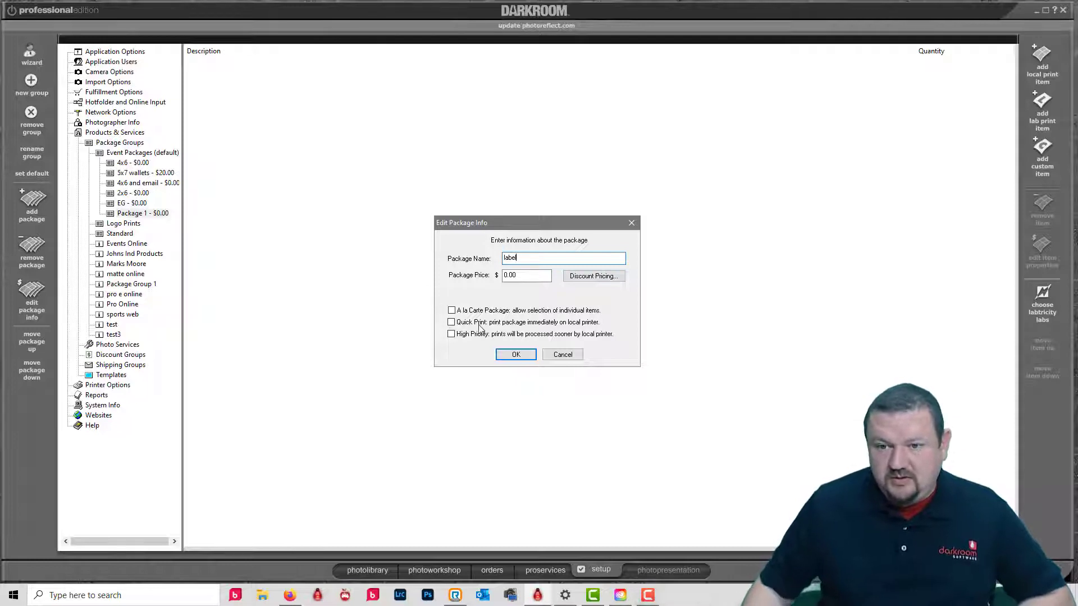
{"action": "key", "text": "alt+q"}
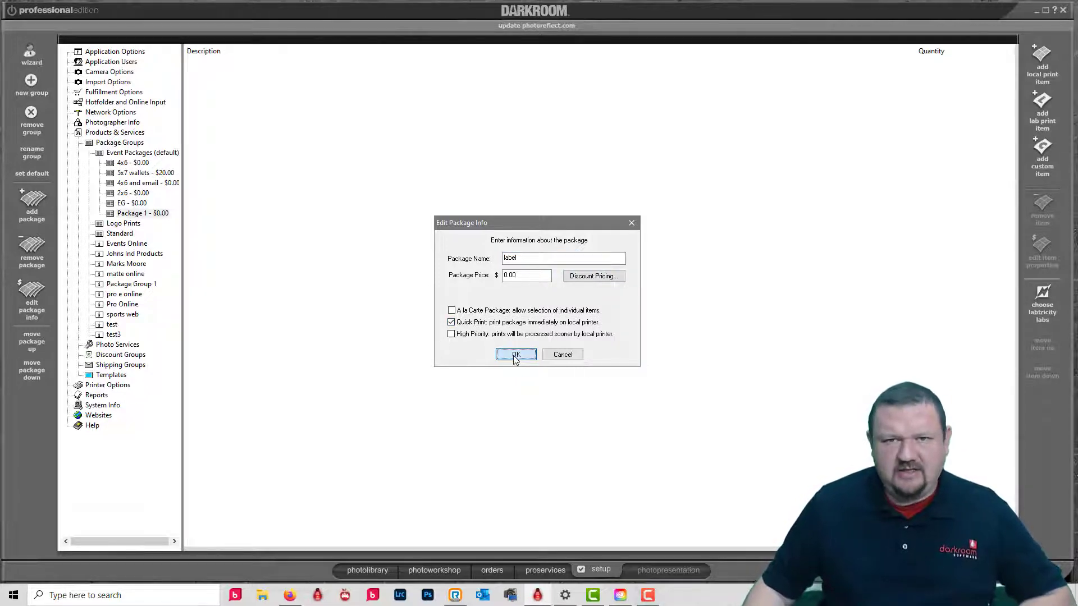
{"action": "left_click", "coordinate": [515, 355]}
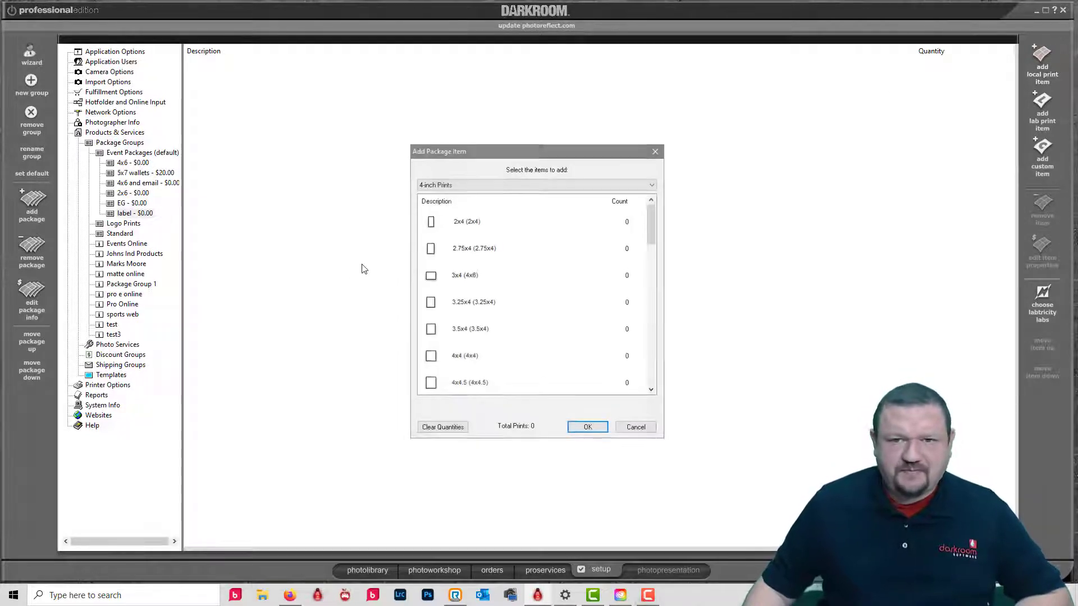
Add one 2x4 print from the 4-inch prints to the label package and go to the photo workshop
{"action": "left_click", "coordinate": [432, 189]}
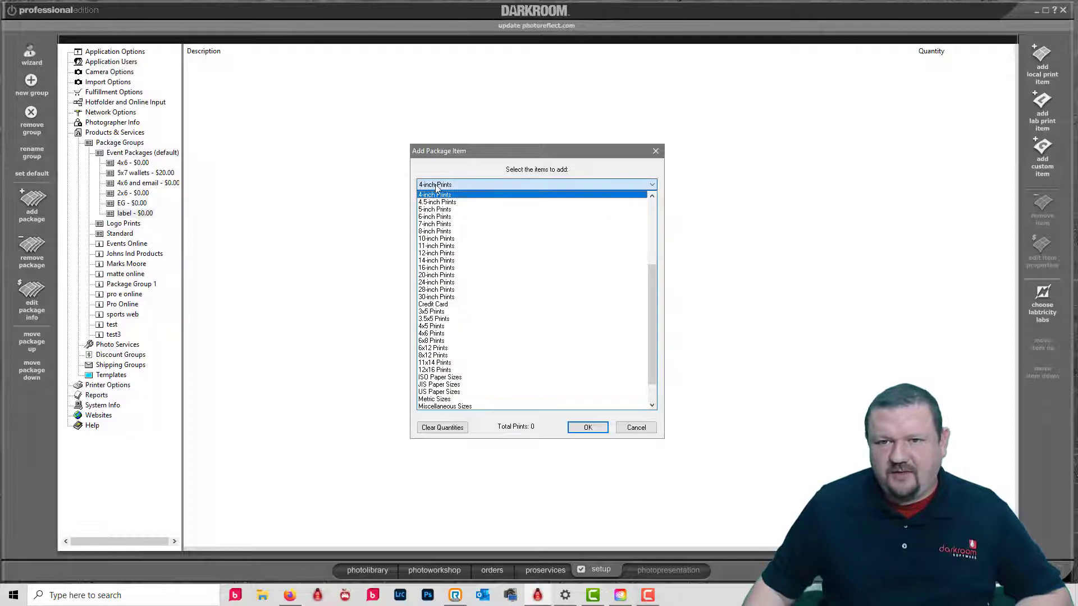
{"action": "left_click", "coordinate": [437, 190]}
{"action": "left_click", "coordinate": [467, 224]}
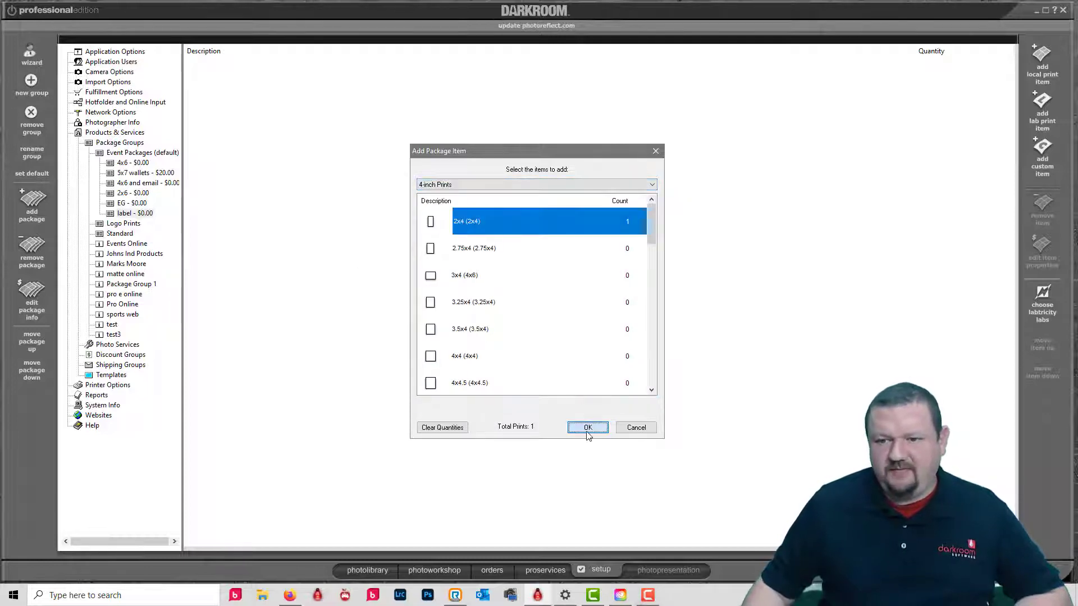
{"action": "left_click", "coordinate": [585, 428]}
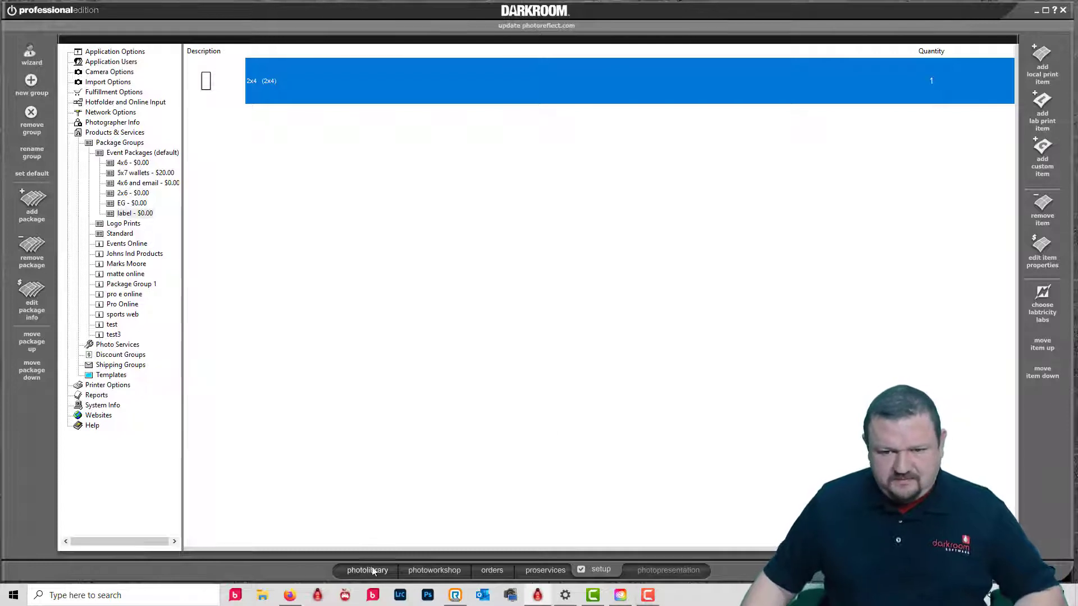
{"action": "left_click", "coordinate": [441, 570]}
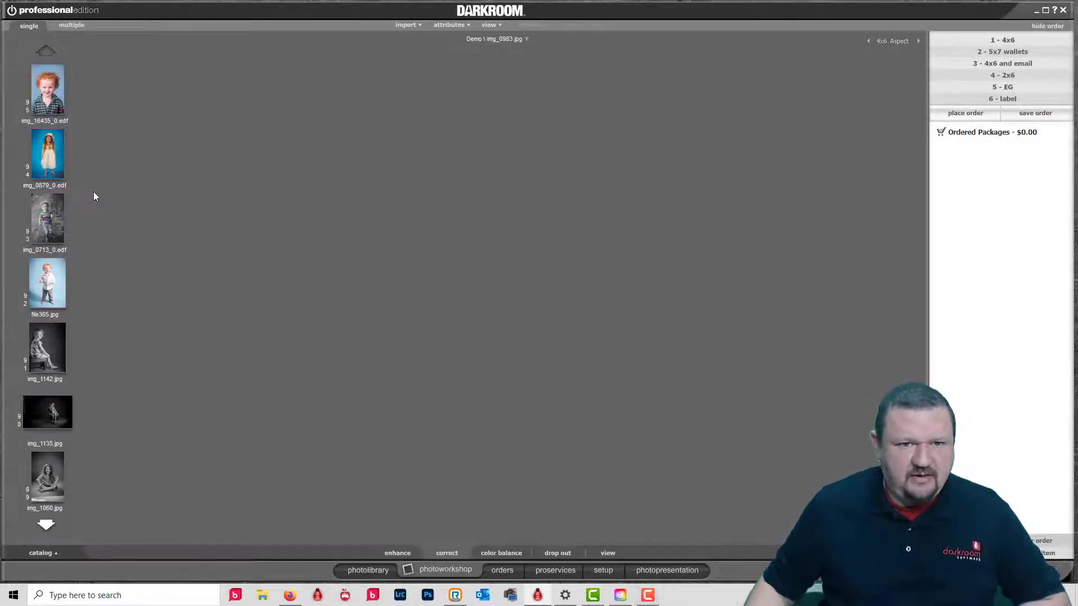
Open photo img_16435_0.edf in the workshop, and open the Order Proof Label from My Templates in the template editor
{"action": "left_click", "coordinate": [42, 83]}
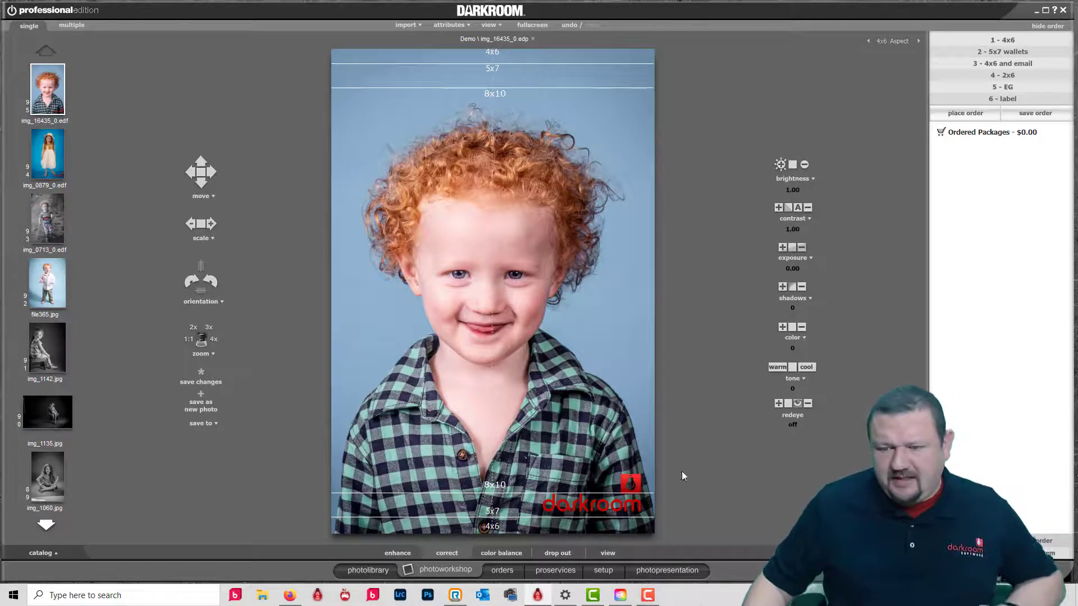
{"action": "left_click", "coordinate": [603, 571]}
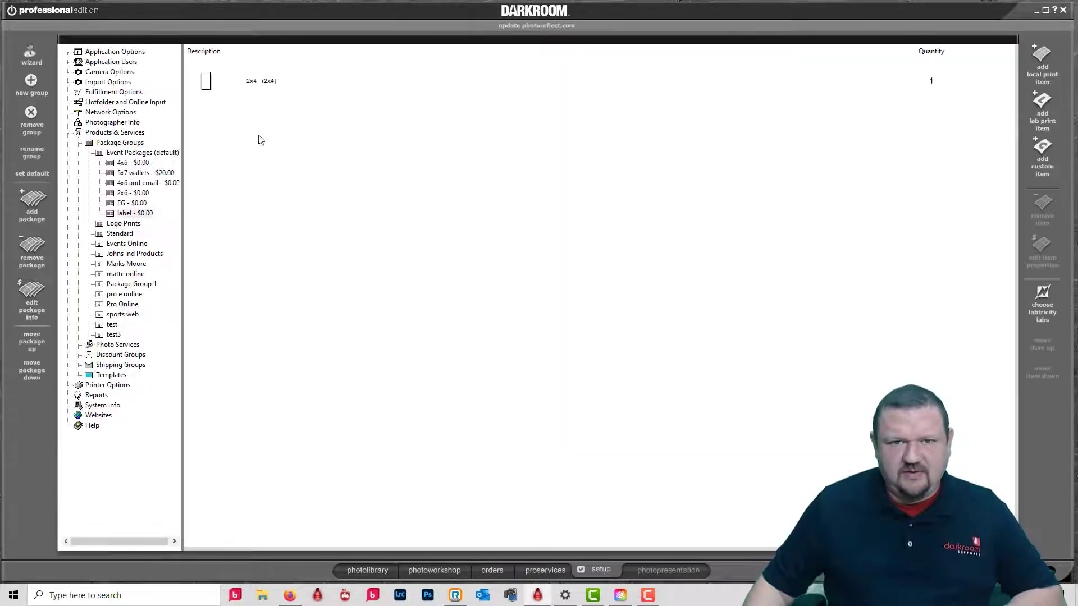
{"action": "left_click", "coordinate": [111, 375]}
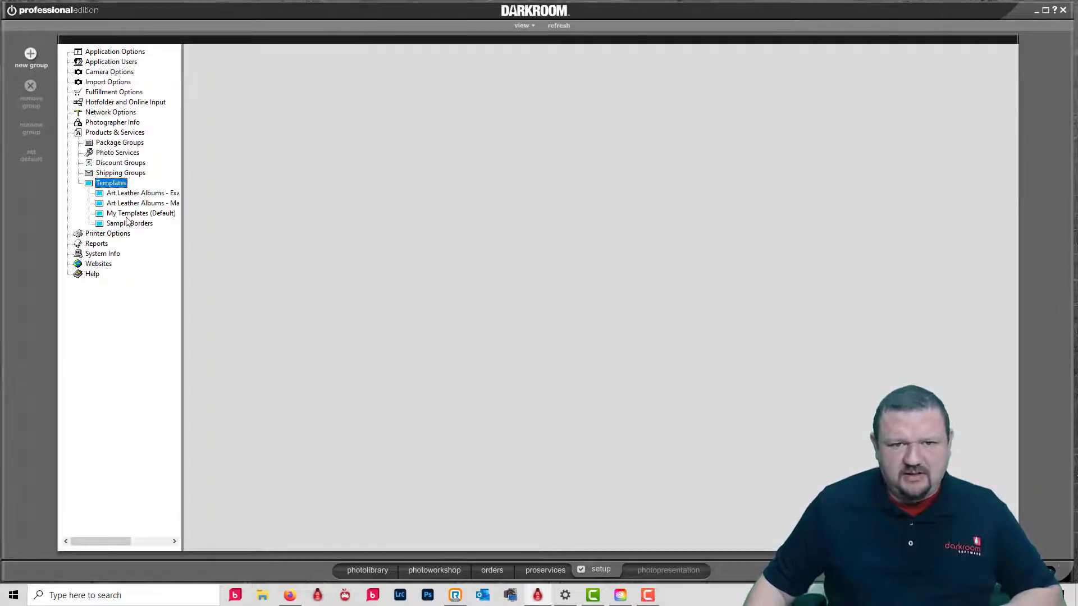
{"action": "left_click", "coordinate": [128, 215]}
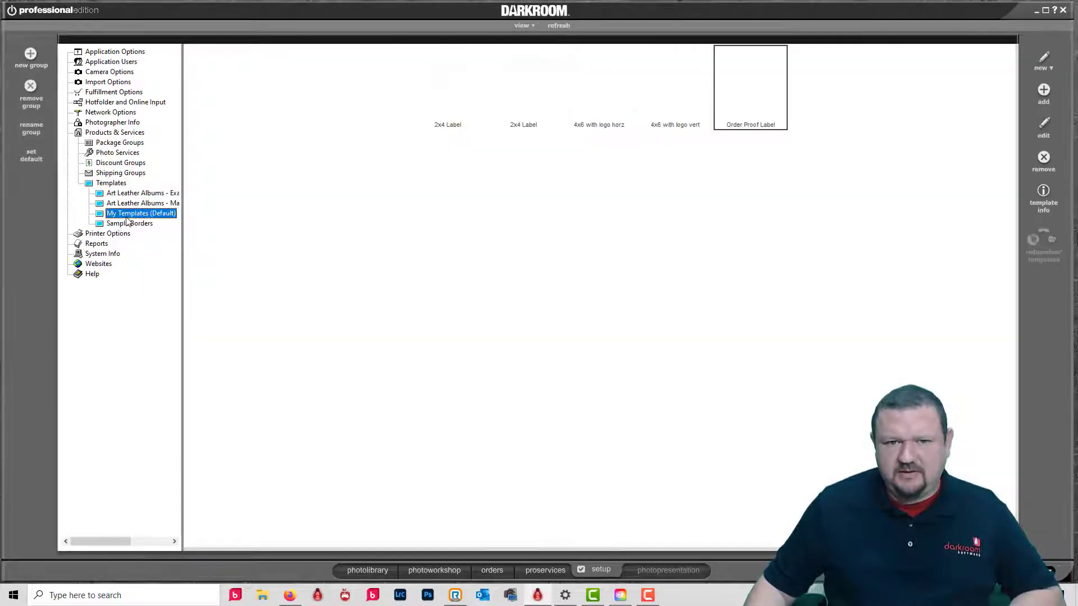
{"action": "double_click", "coordinate": [771, 84]}
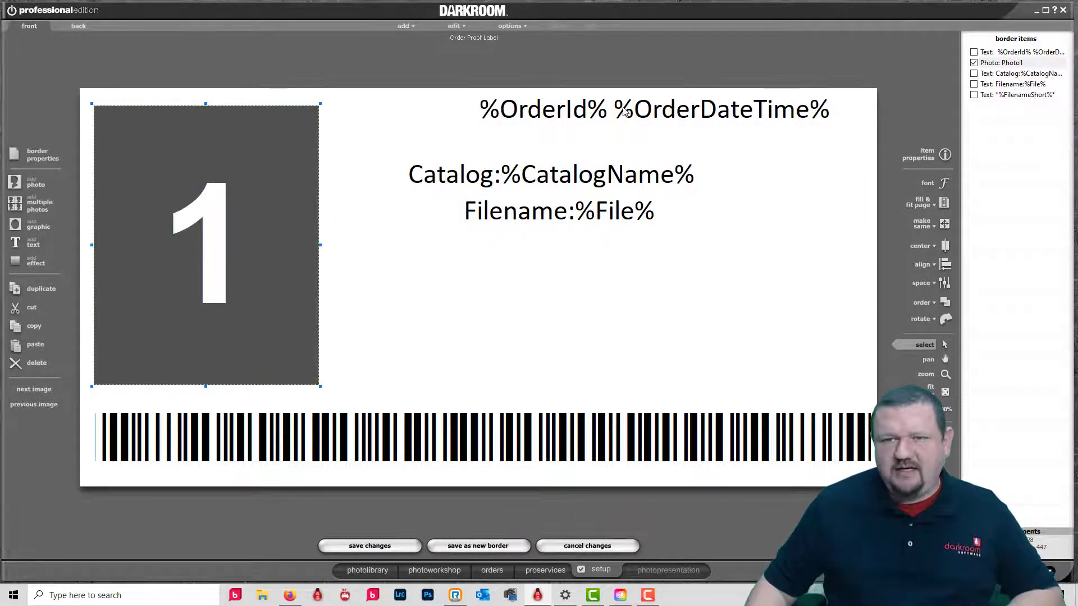
Examine the order ID and date text object and its special text categories, and close its settings unchanged
{"action": "left_click", "coordinate": [676, 121]}
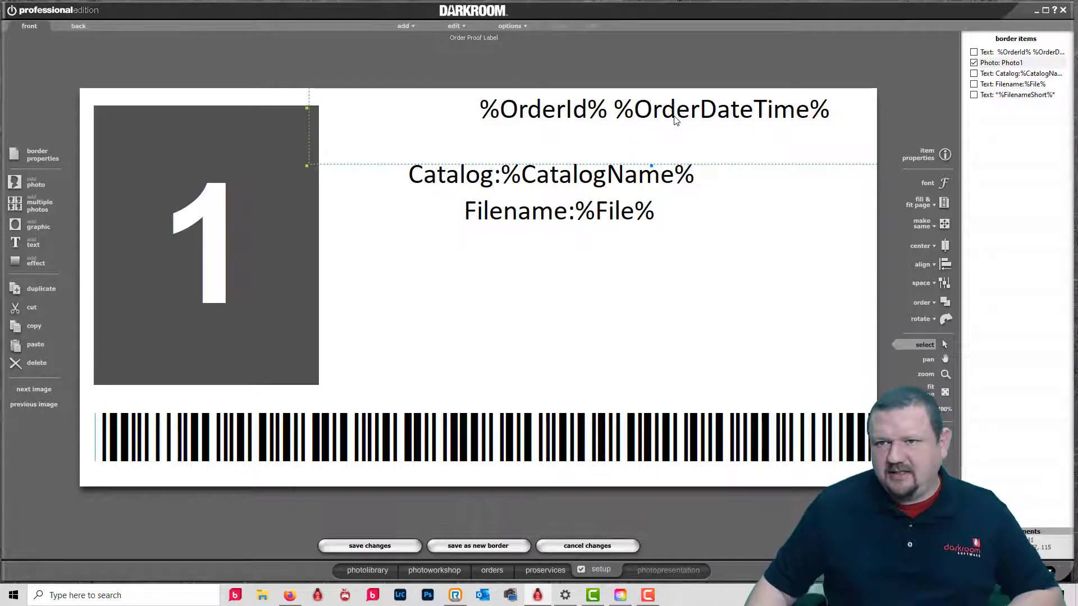
{"action": "double_click", "coordinate": [677, 110]}
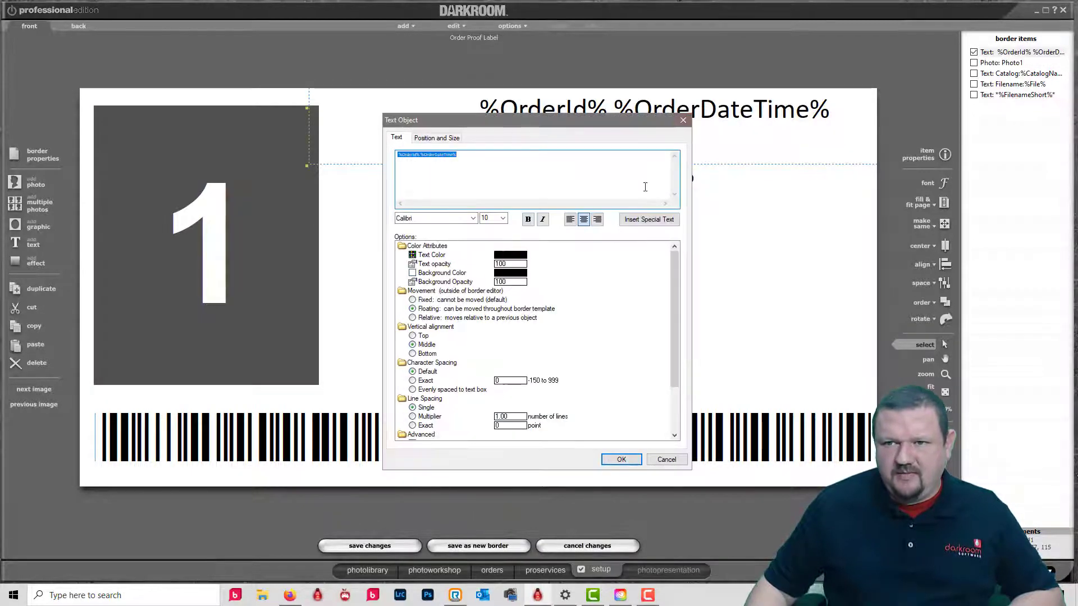
{"action": "left_click", "coordinate": [651, 221]}
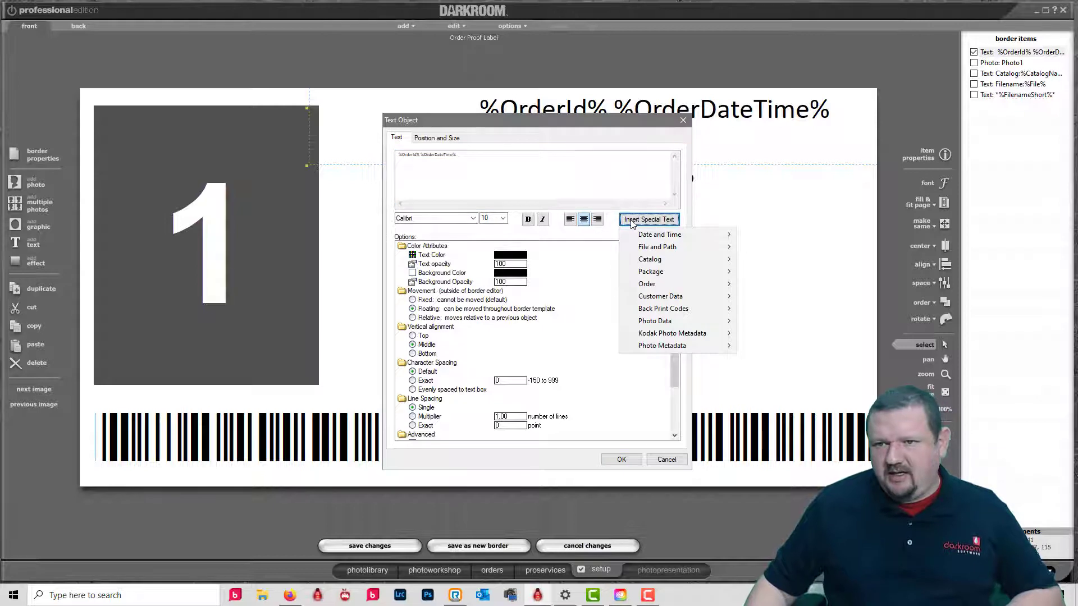
{"action": "mouse_move", "coordinate": [657, 238]}
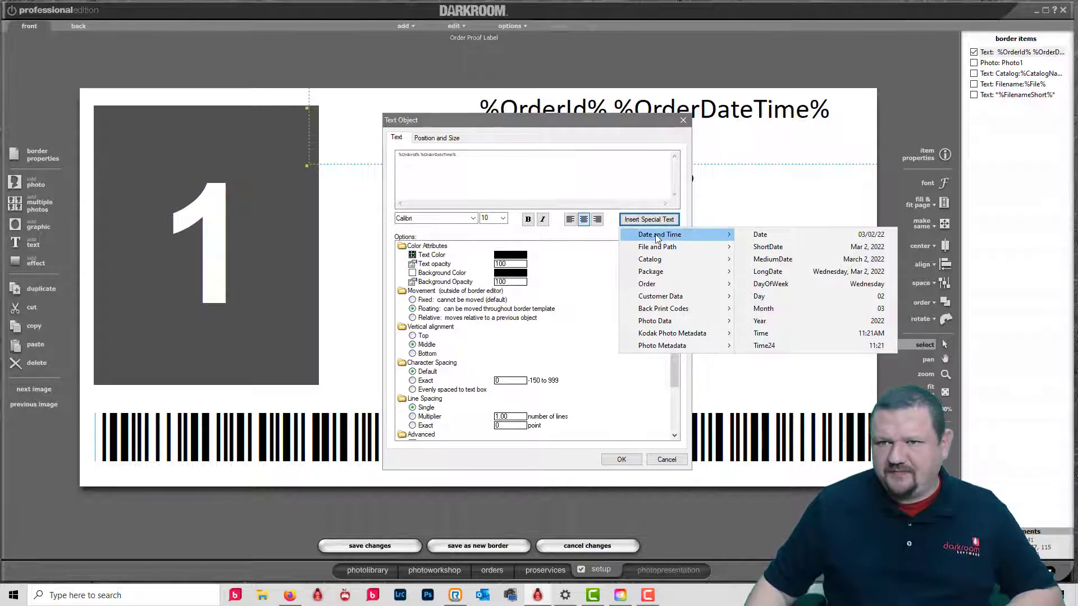
{"action": "mouse_move", "coordinate": [668, 285]}
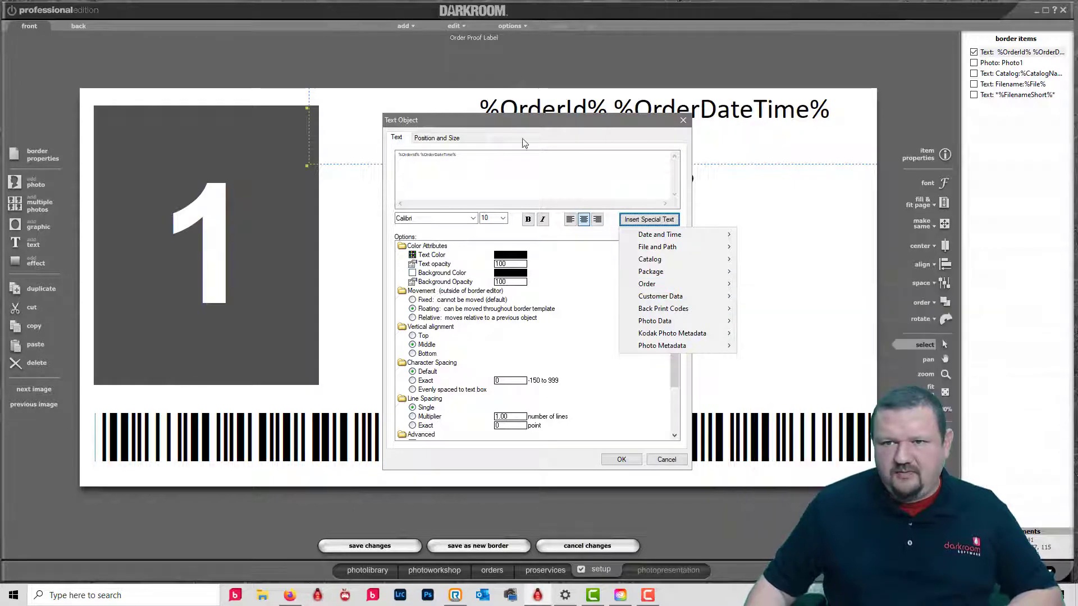
{"action": "left_click_drag", "start_coordinate": [593, 124], "coordinate": [903, 225]}
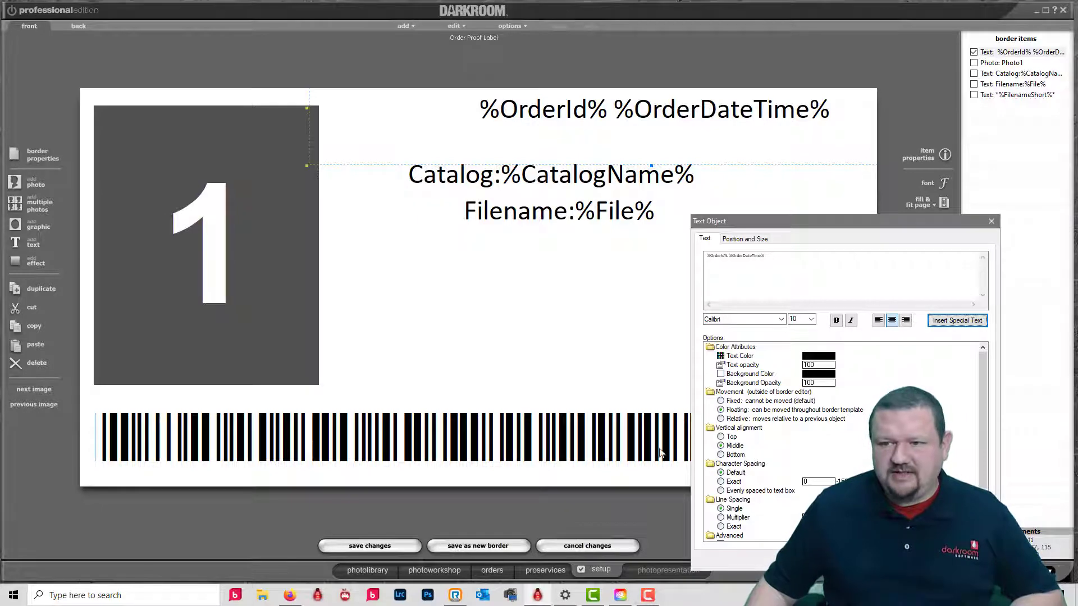
{"action": "left_click", "coordinate": [992, 222]}
Try Book Antiqua on the barcode text to inspect its FilenameShort code, and leave the Order Proof Label without saving
{"action": "left_click", "coordinate": [521, 446]}
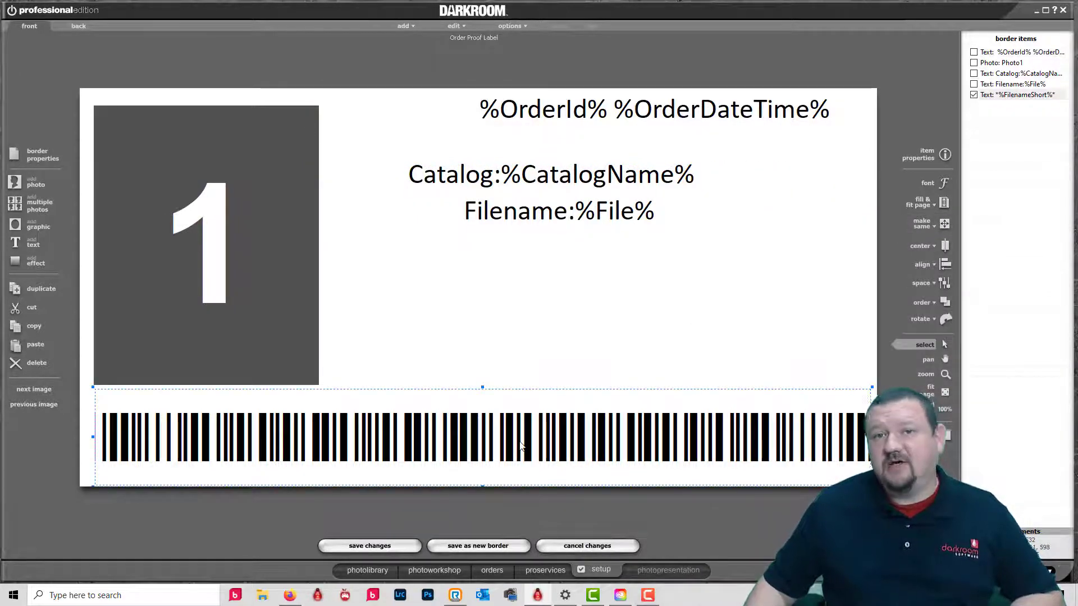
{"action": "double_click", "coordinate": [521, 446]}
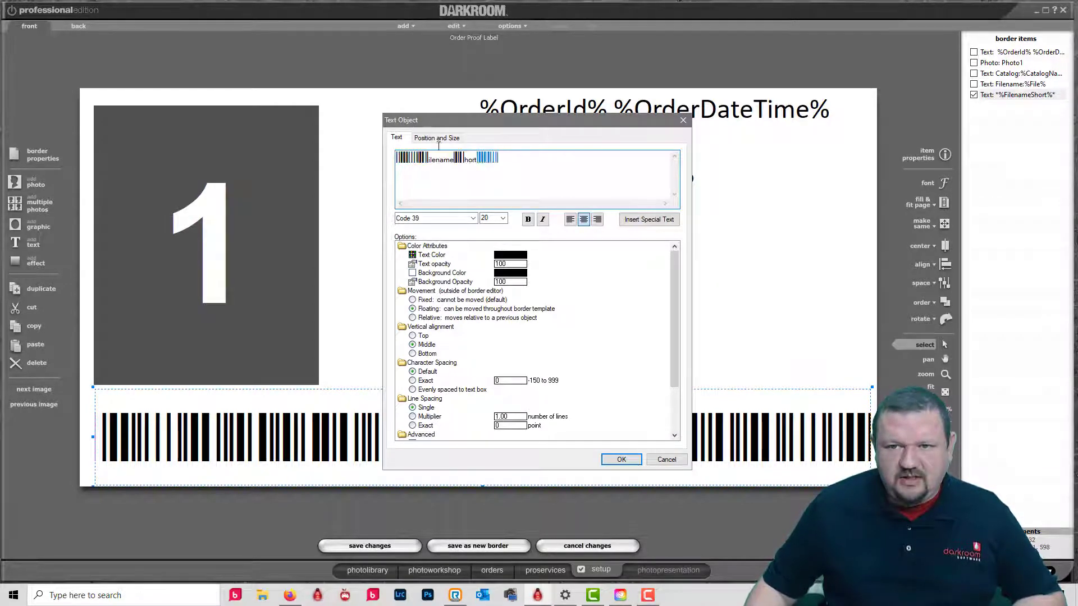
{"action": "left_click", "coordinate": [478, 222]}
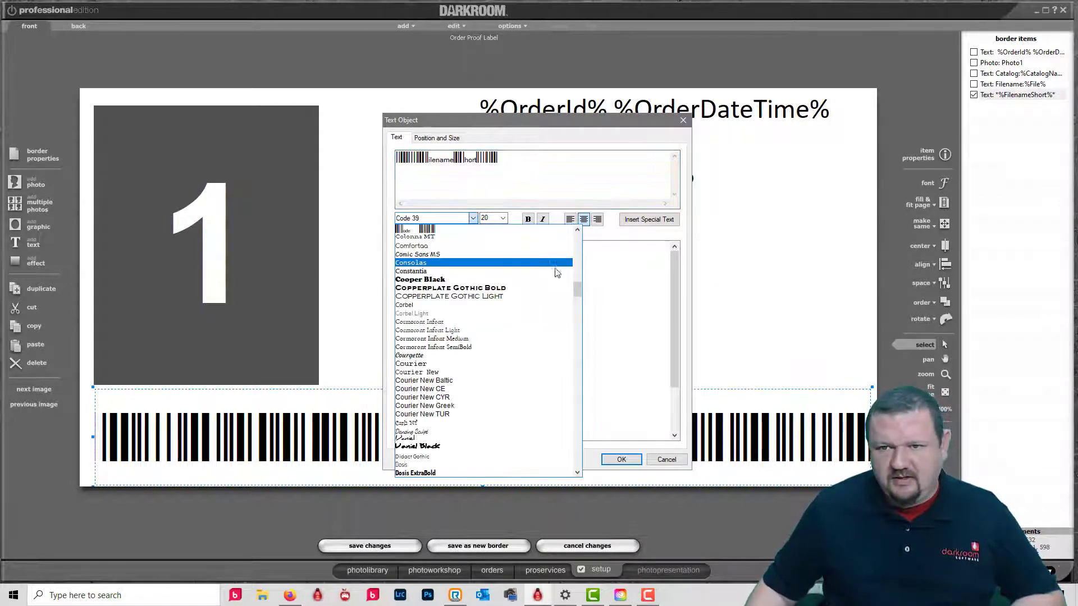
{"action": "left_click_drag", "start_coordinate": [578, 294], "coordinate": [572, 272]}
{"action": "left_click", "coordinate": [449, 305]}
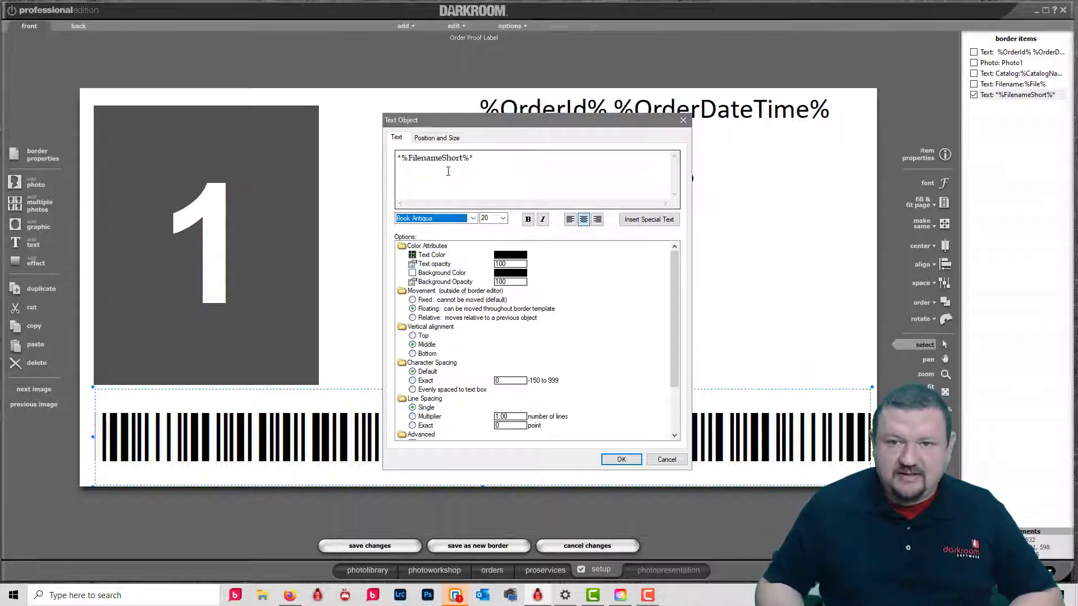
{"action": "left_click", "coordinate": [470, 158]}
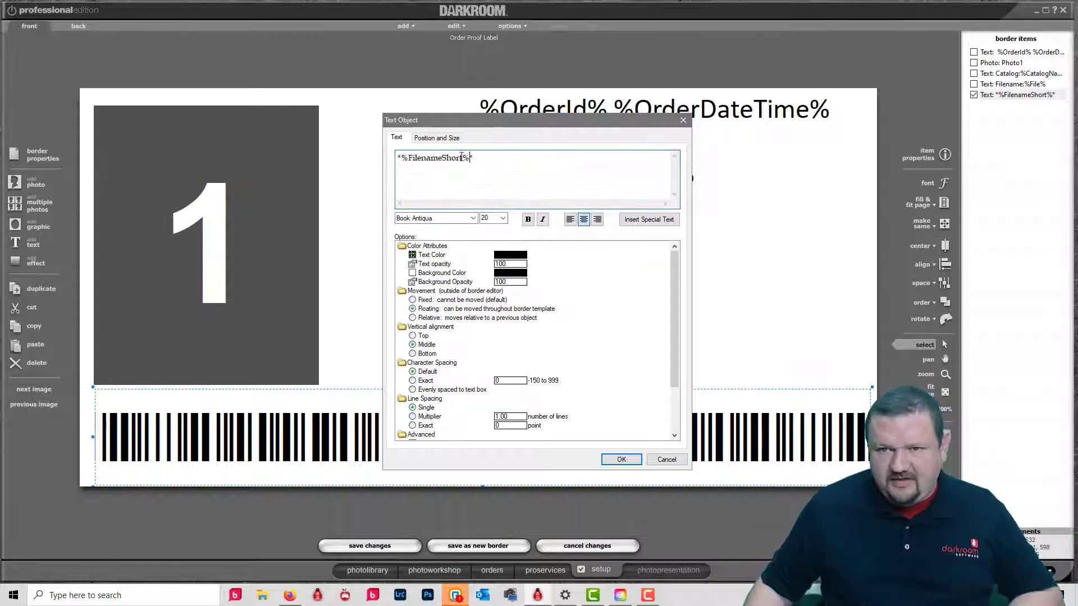
{"action": "left_click", "coordinate": [402, 158]}
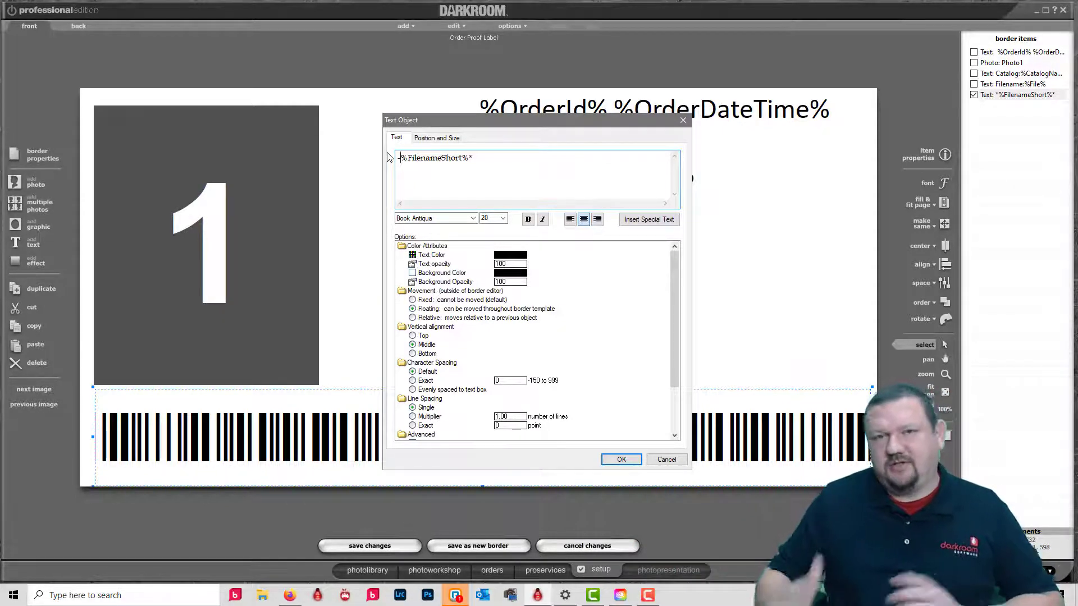
{"action": "left_click", "coordinate": [667, 460]}
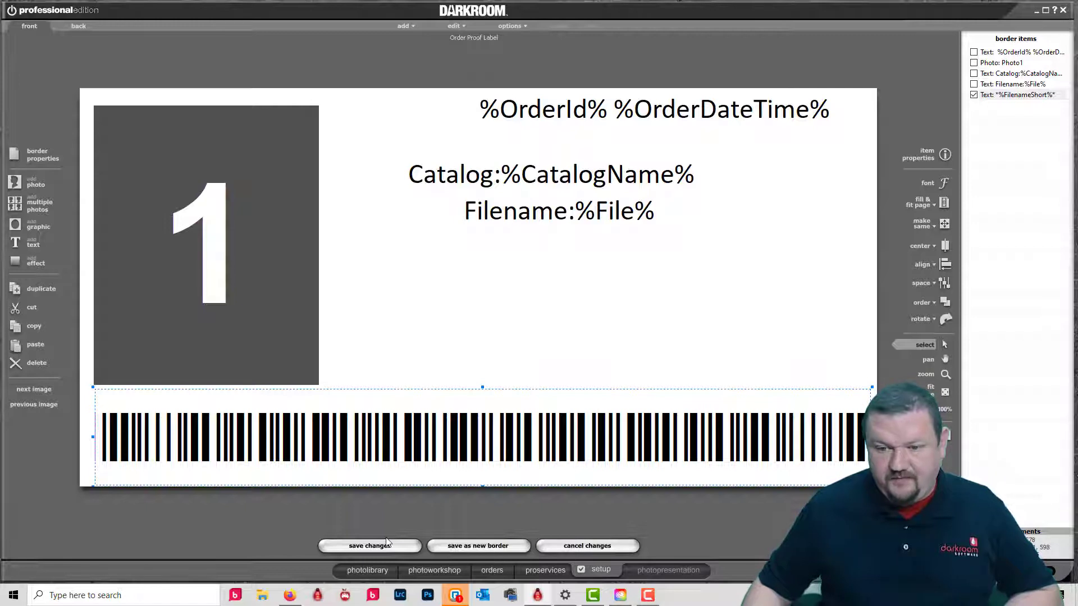
{"action": "left_click", "coordinate": [588, 546]}
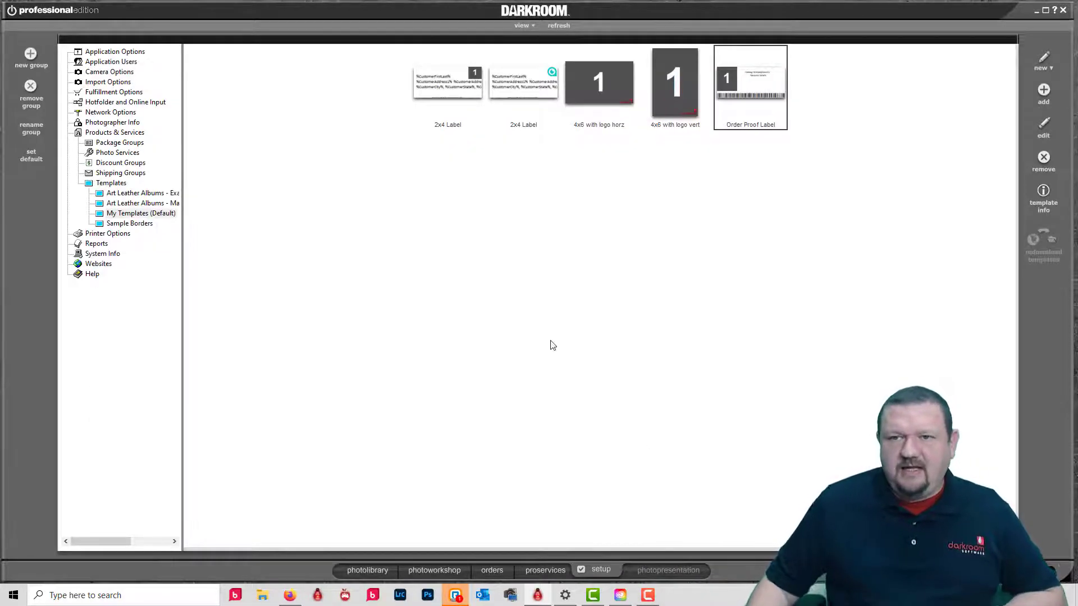
Inspect the customer address fields and logo on the second 2x4 Label template, and close it without saving
{"action": "left_click", "coordinate": [517, 83]}
{"action": "double_click", "coordinate": [517, 83]}
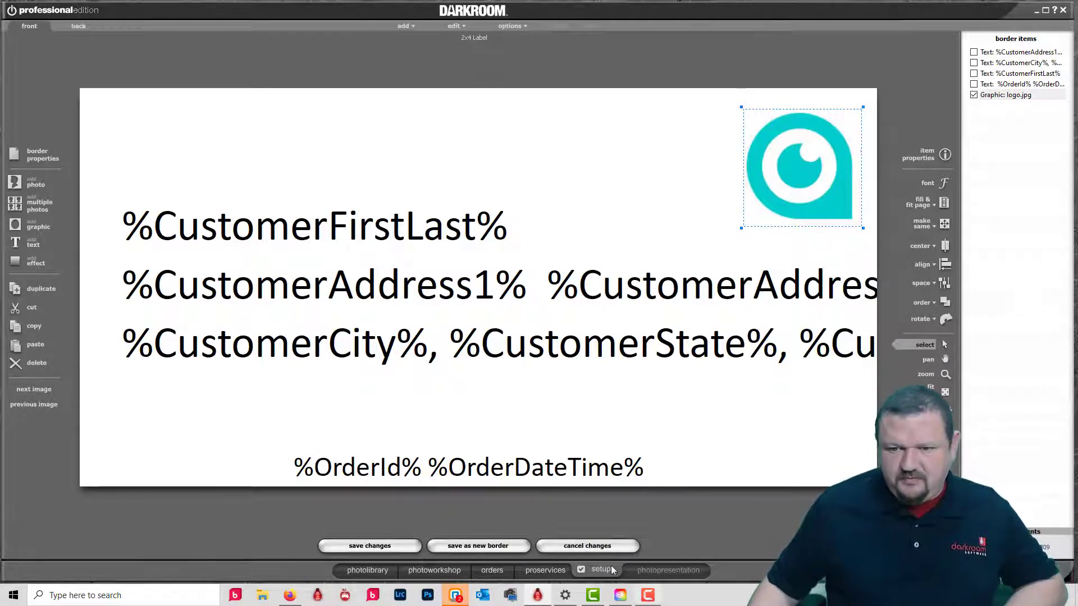
{"action": "left_click", "coordinate": [574, 546]}
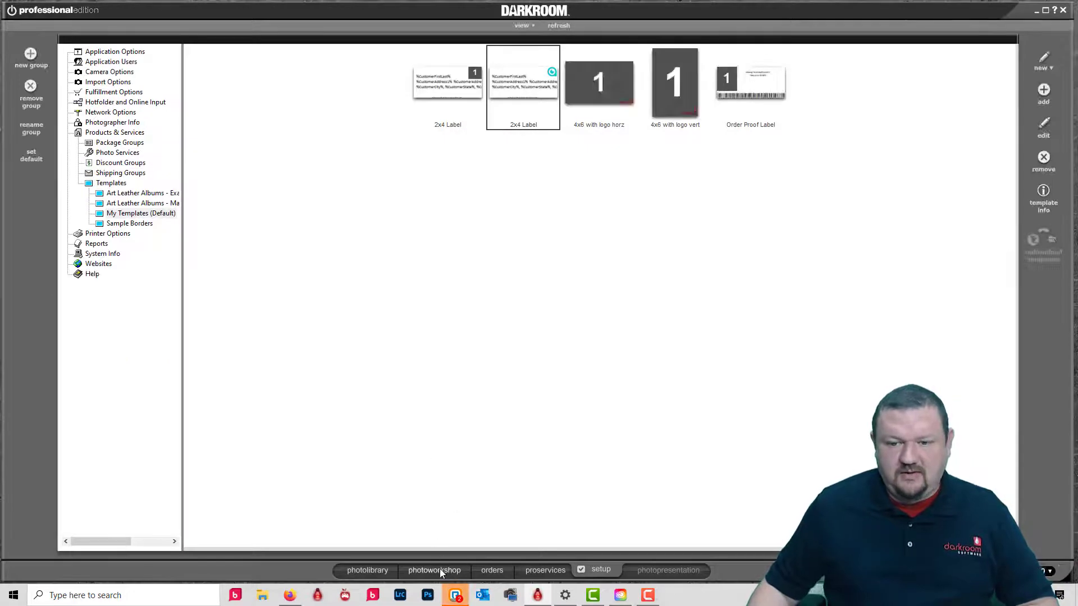
Apply the Order Proof Label border to photo img_16435_0.edf in the photo workshop
{"action": "left_click", "coordinate": [439, 569]}
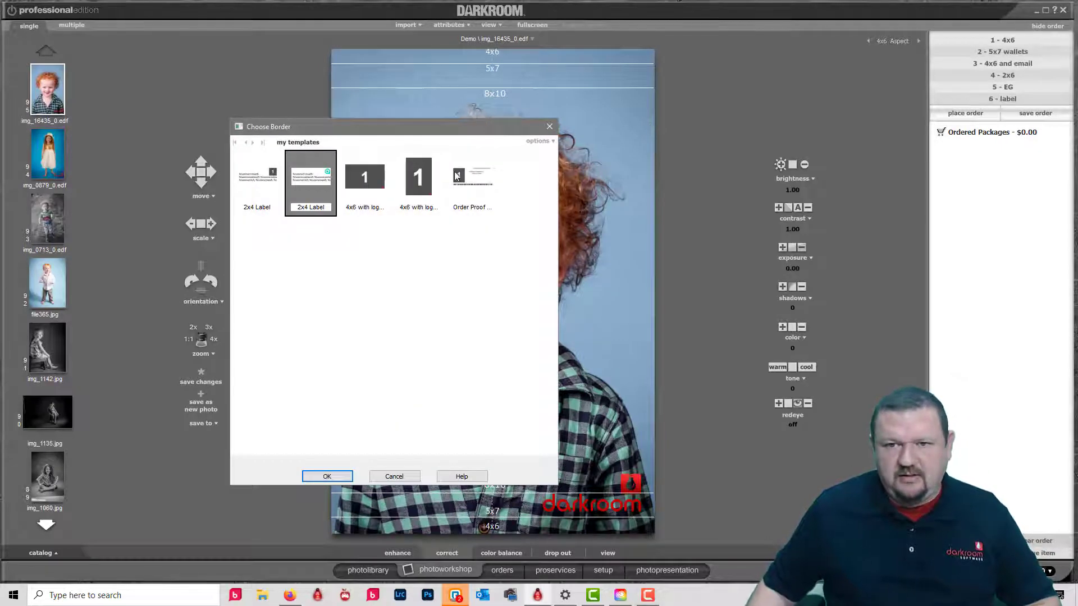
{"action": "left_click", "coordinate": [484, 181]}
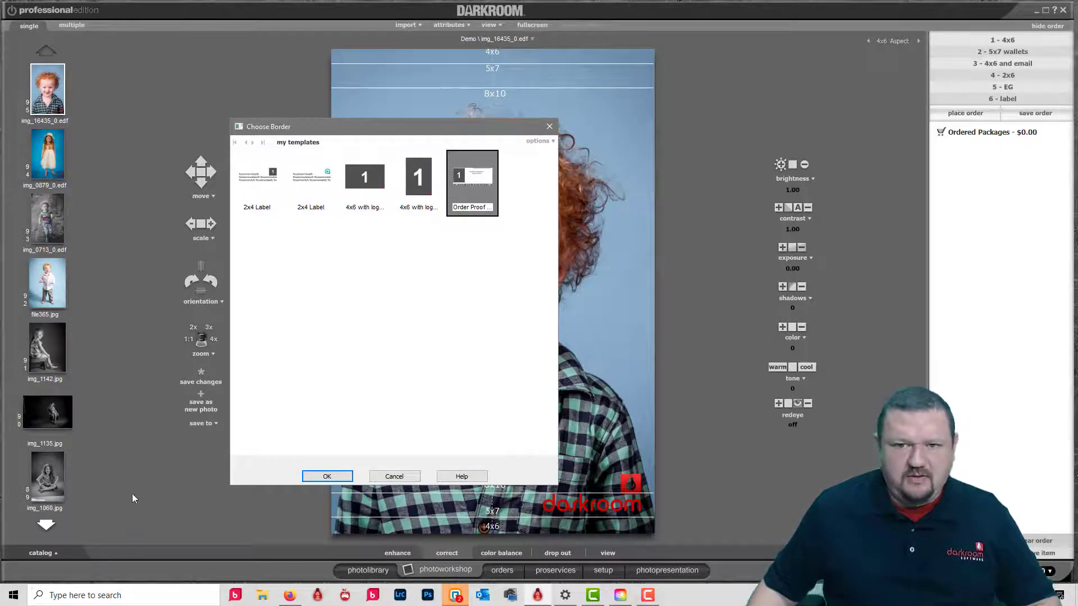
{"action": "left_click", "coordinate": [324, 476]}
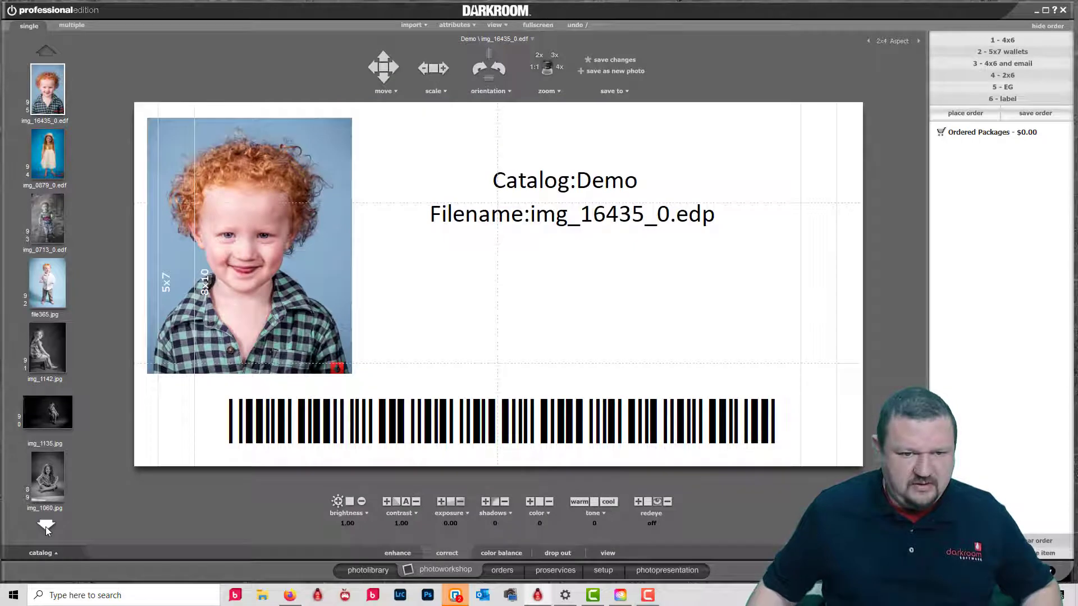
Browse the Demo catalog's photos for another image to try the label on
{"action": "left_click", "coordinate": [45, 527]}
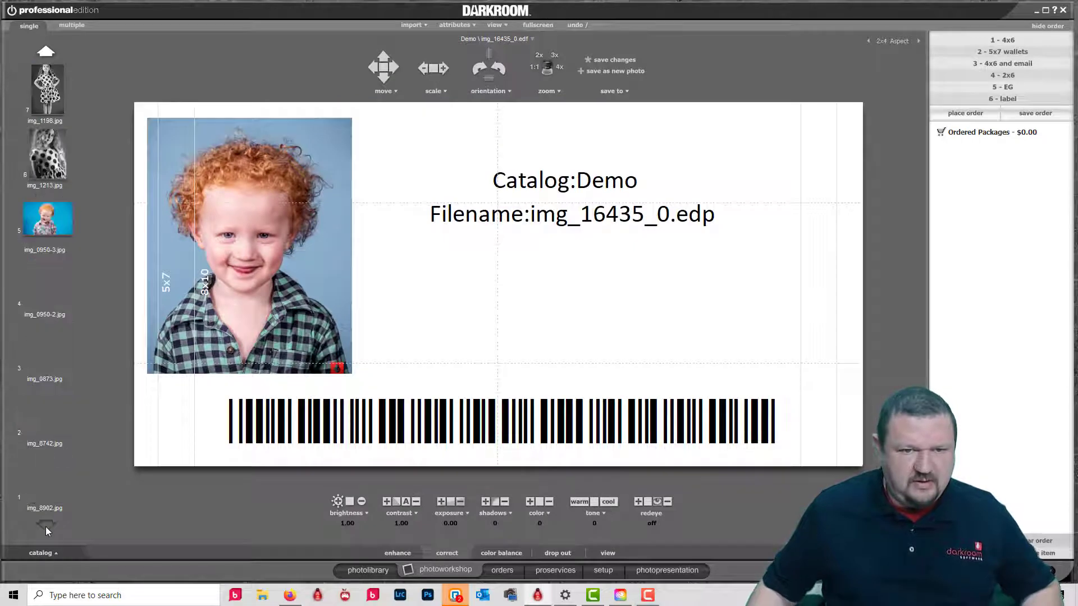
{"action": "left_click", "coordinate": [46, 53]}
{"action": "left_click", "coordinate": [46, 53]}
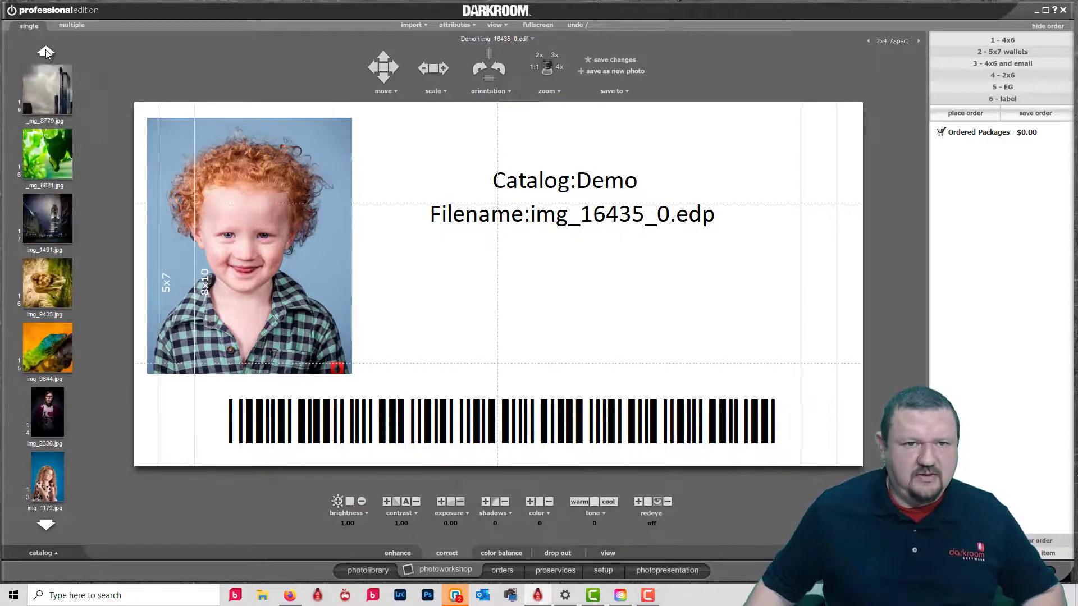
{"action": "left_click", "coordinate": [46, 52]}
{"action": "left_click", "coordinate": [46, 52]}
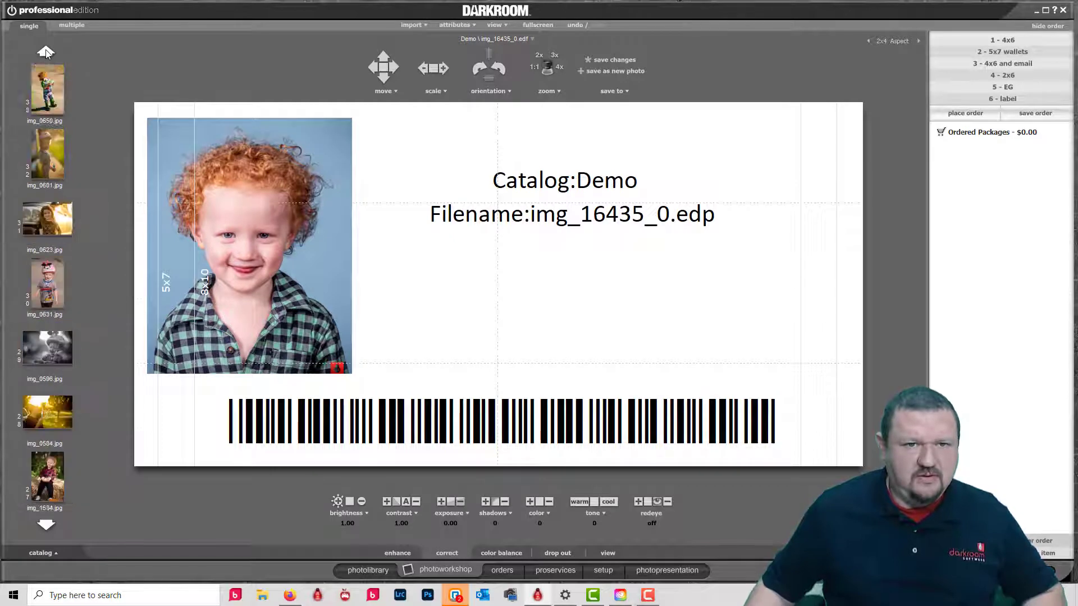
{"action": "left_click", "coordinate": [46, 53]}
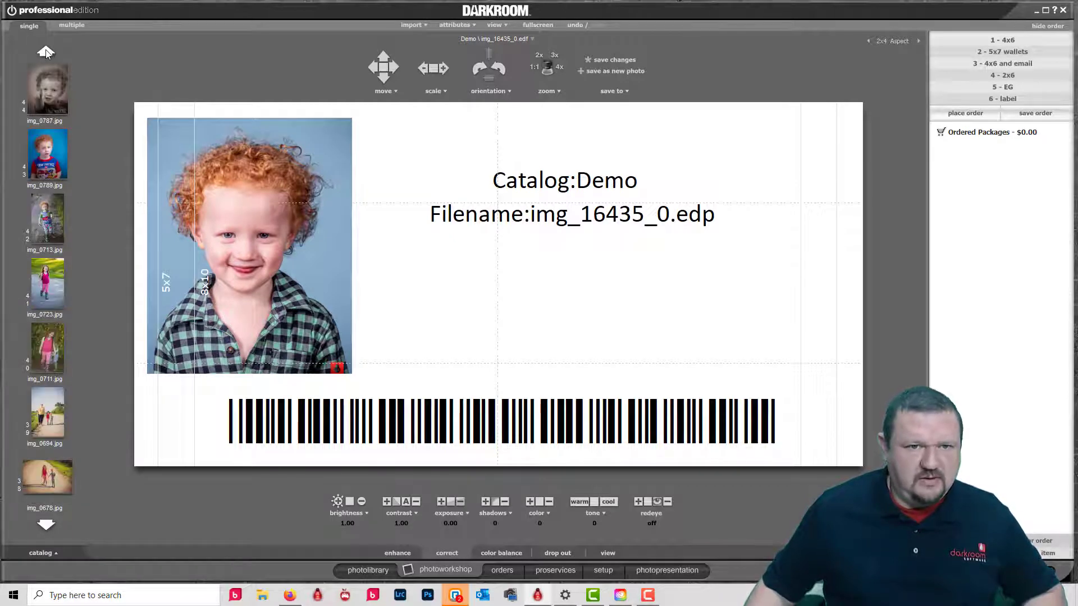
{"action": "left_click", "coordinate": [46, 52]}
{"action": "left_click", "coordinate": [46, 53]}
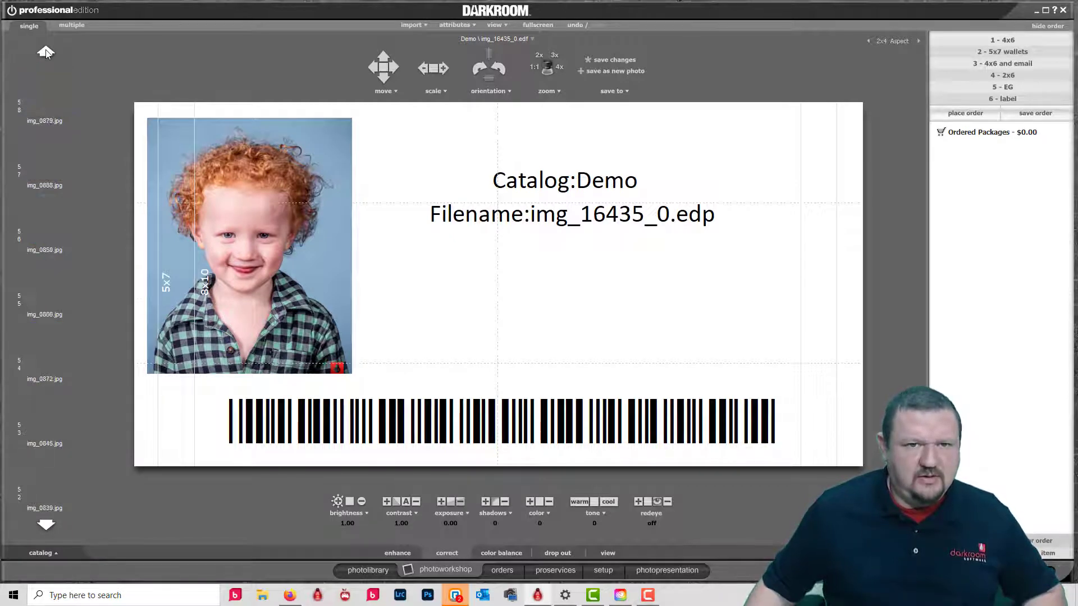
{"action": "left_click", "coordinate": [46, 53]}
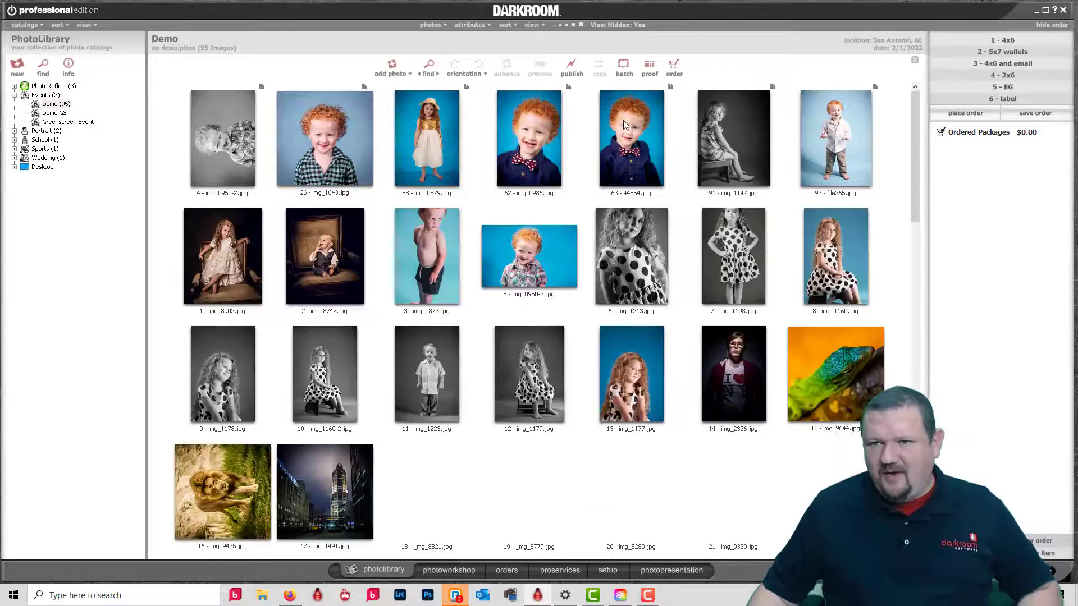
Open photo 44554.jpg from the Demo catalog in the photo workshop and apply the Order Proof Label border
{"action": "left_click", "coordinate": [636, 146]}
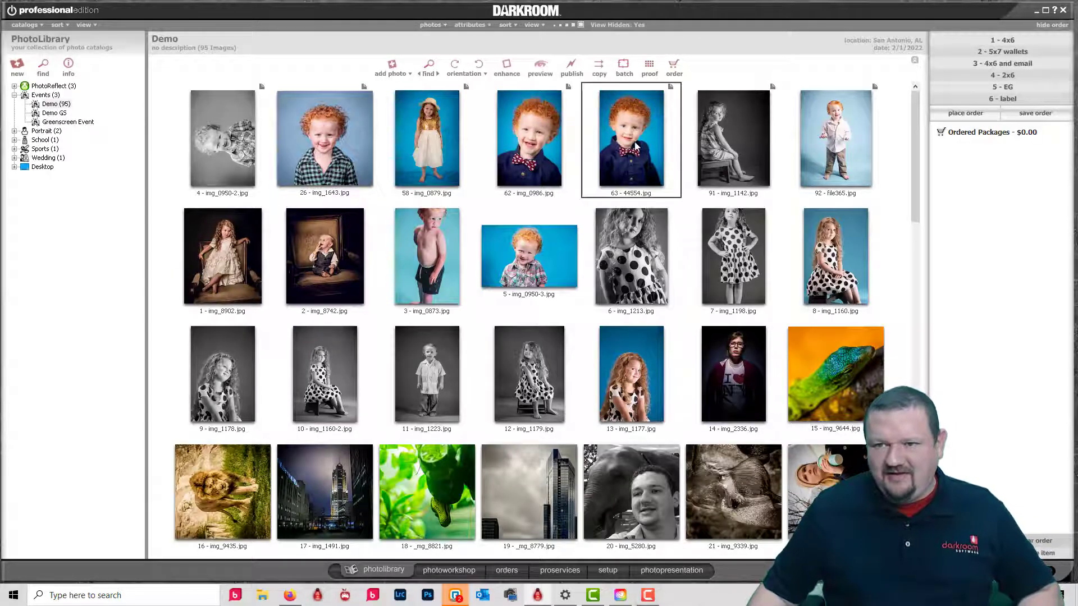
{"action": "left_click", "coordinate": [457, 570]}
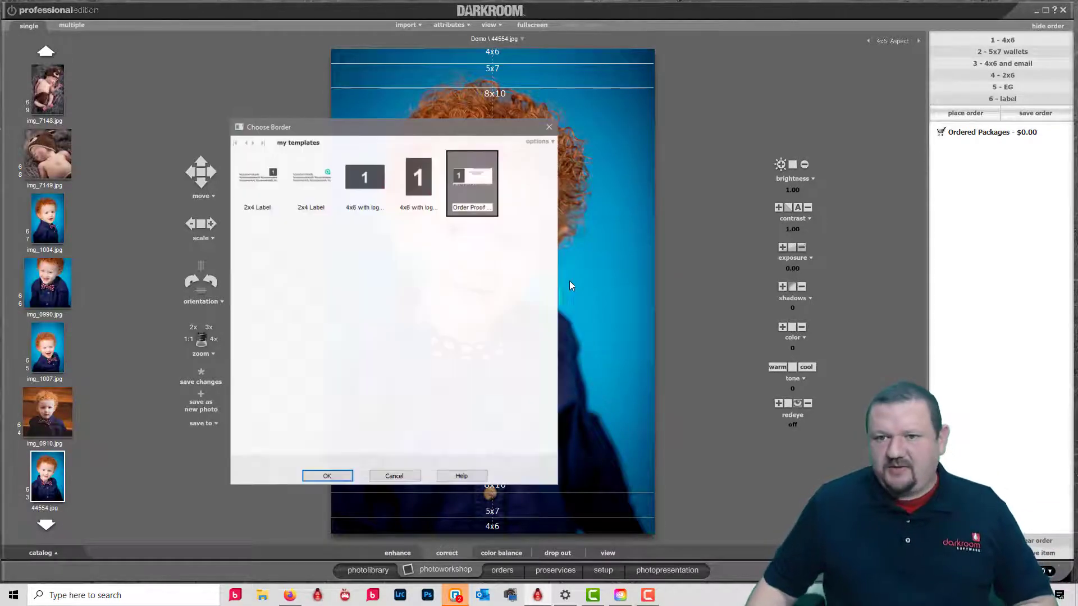
{"action": "left_click", "coordinate": [339, 477]}
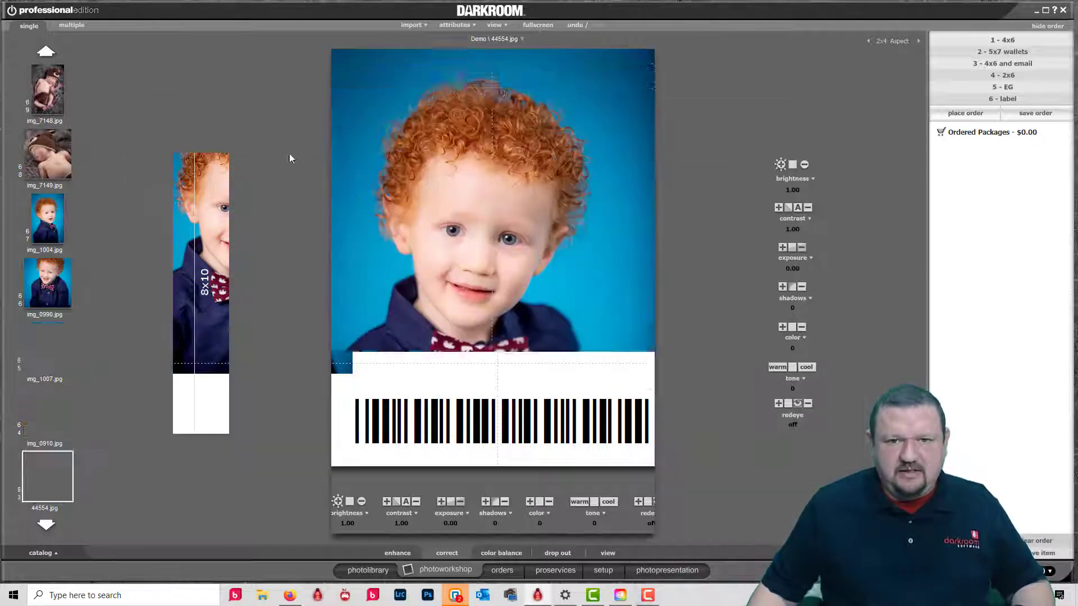
Open photo img_7149.jpg and search the catalog's filenames for 365
{"action": "left_click", "coordinate": [58, 157]}
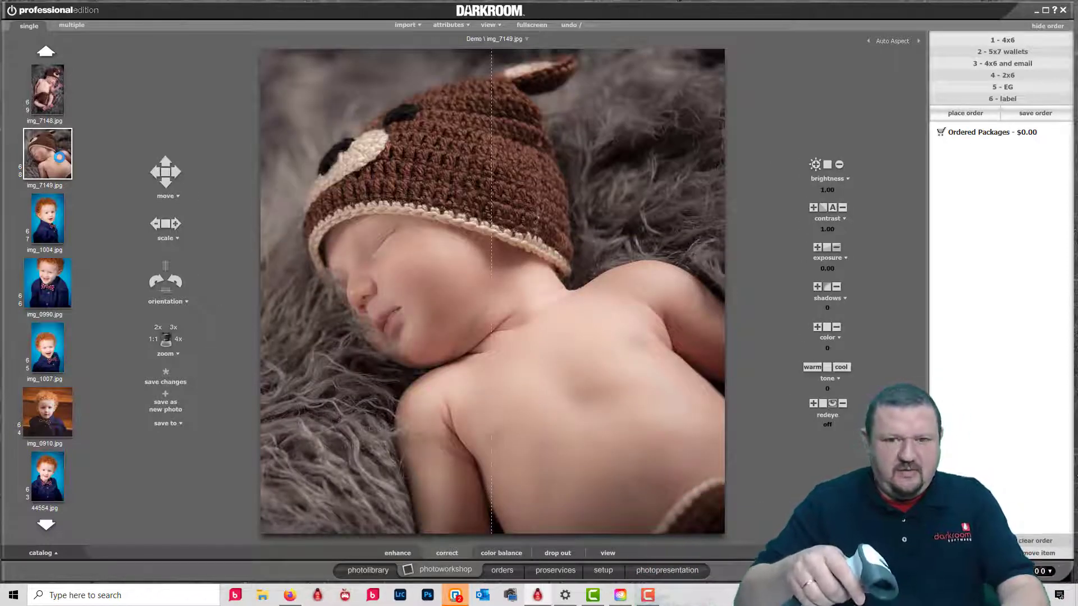
{"action": "key", "text": "ctrl+f"}
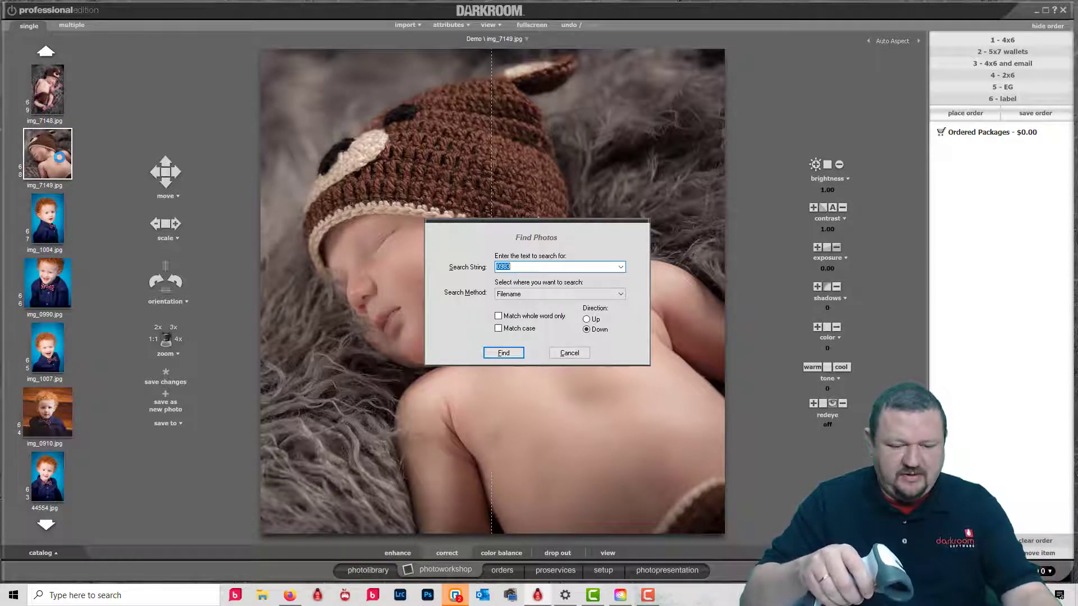
{"action": "type", "text": "365"}
{"action": "key", "text": "Return"}
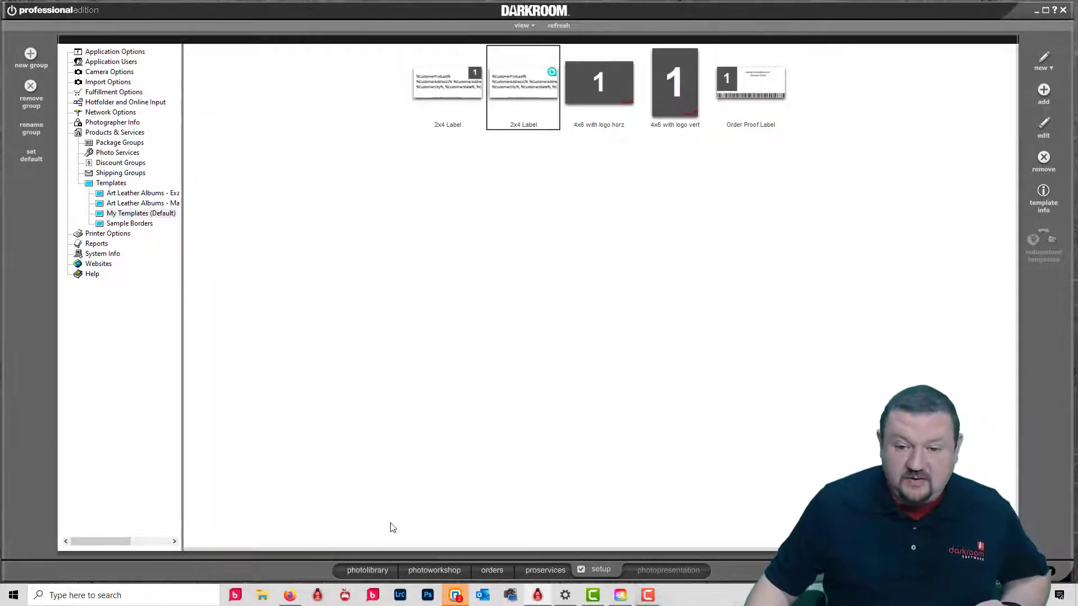
Review the Demo catalog's event and customer information in the catalog wizard, and leave without changes
{"action": "left_click", "coordinate": [357, 568]}
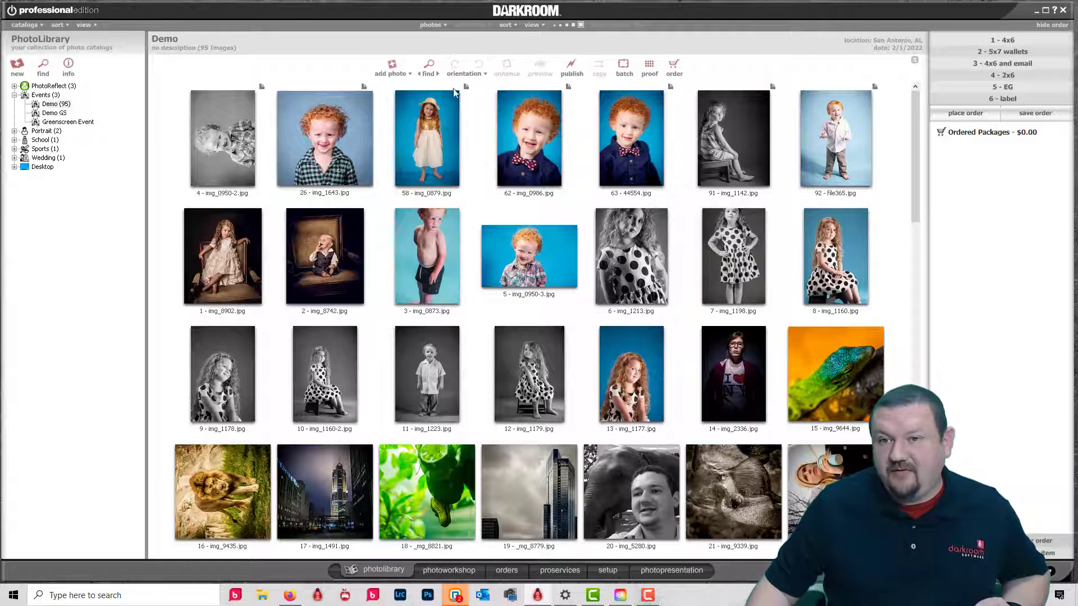
{"action": "key", "text": "ctrl+n"}
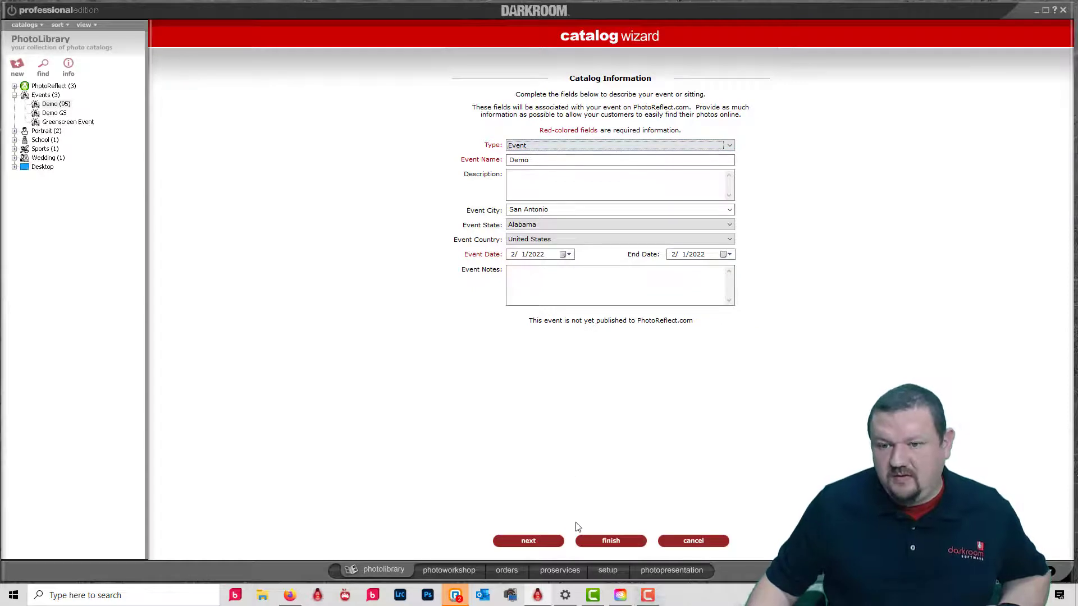
{"action": "left_click", "coordinate": [528, 542]}
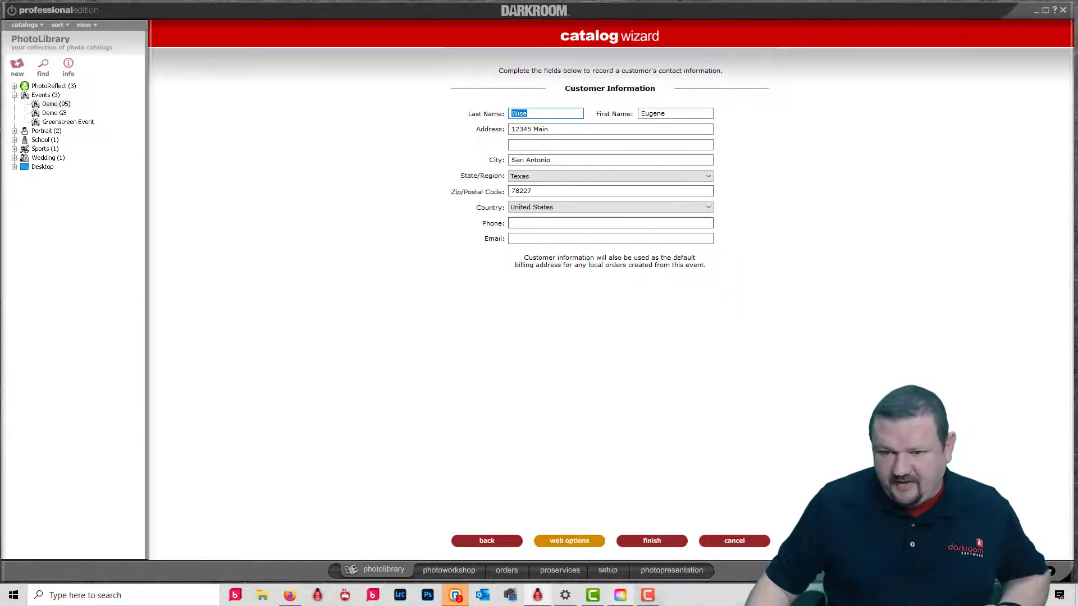
{"action": "left_click", "coordinate": [752, 545]}
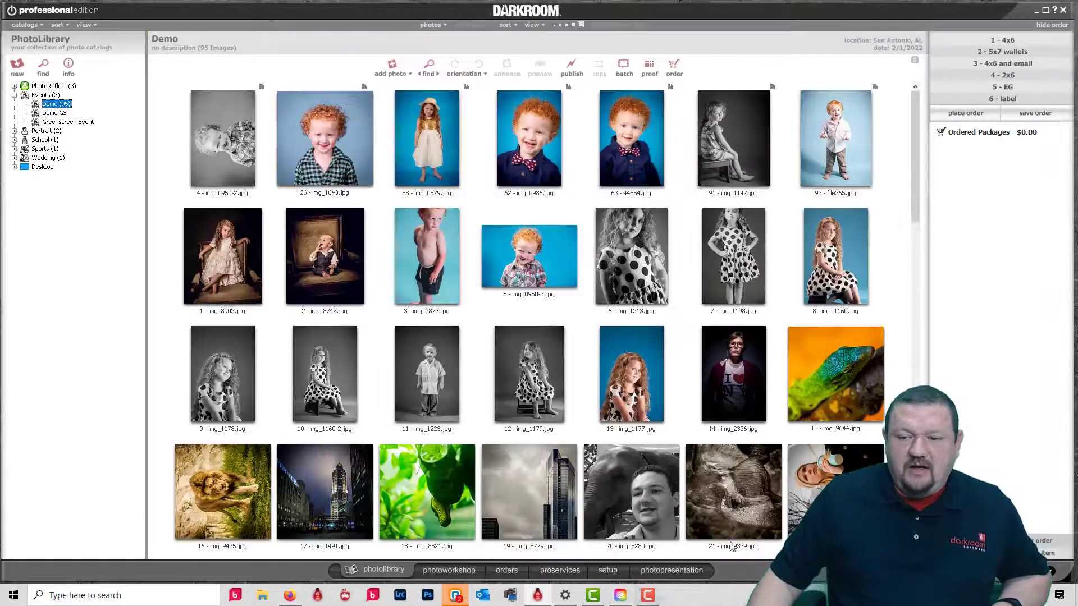
Turn off Quick Print for the label package in the Event Packages group
{"action": "left_click", "coordinate": [611, 572]}
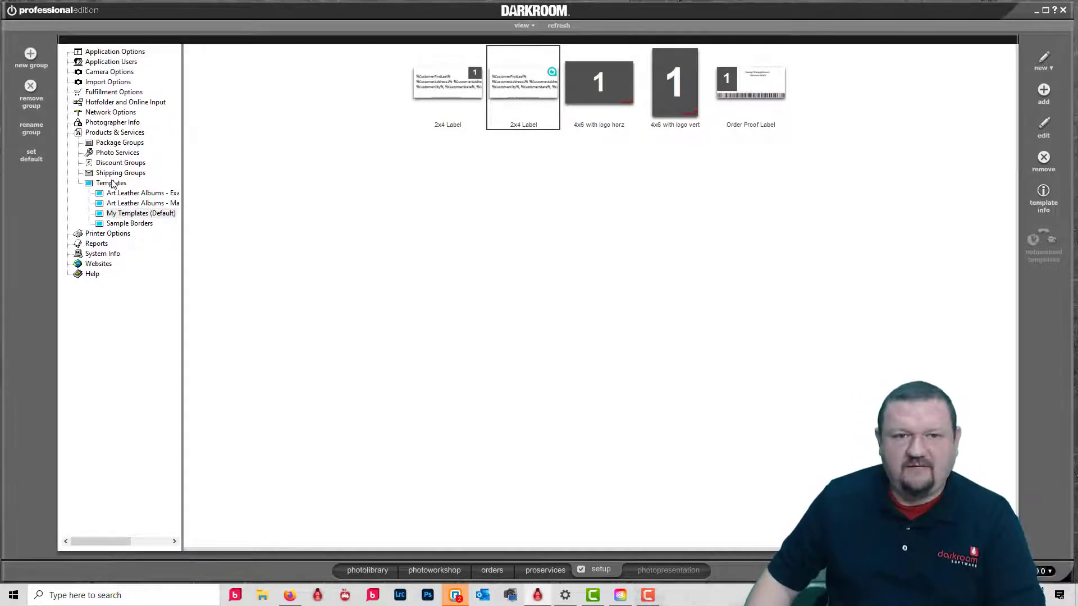
{"action": "left_click", "coordinate": [119, 143]}
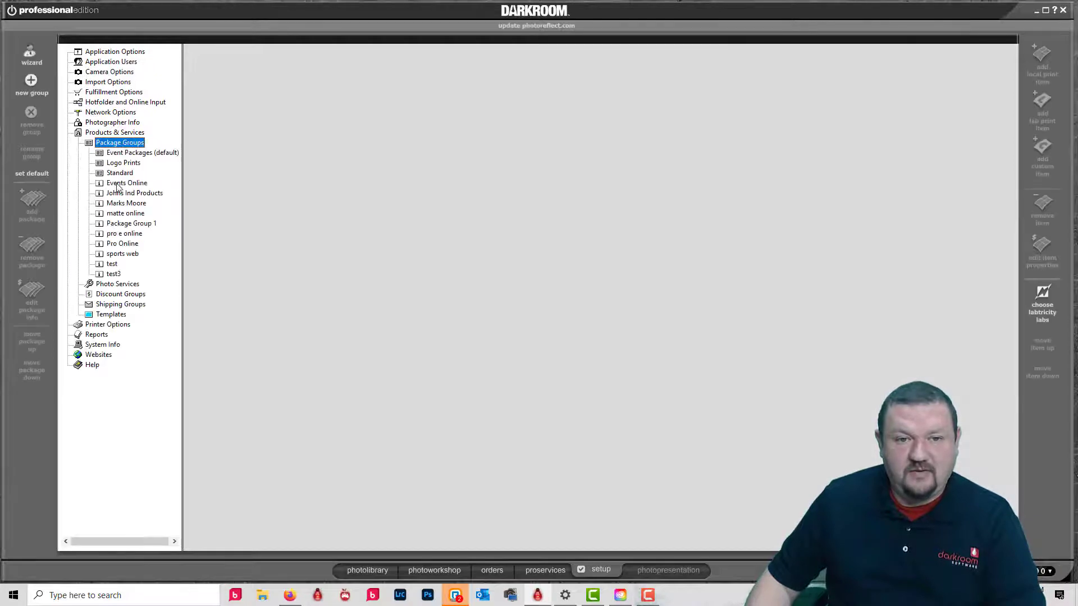
{"action": "left_click", "coordinate": [135, 154]}
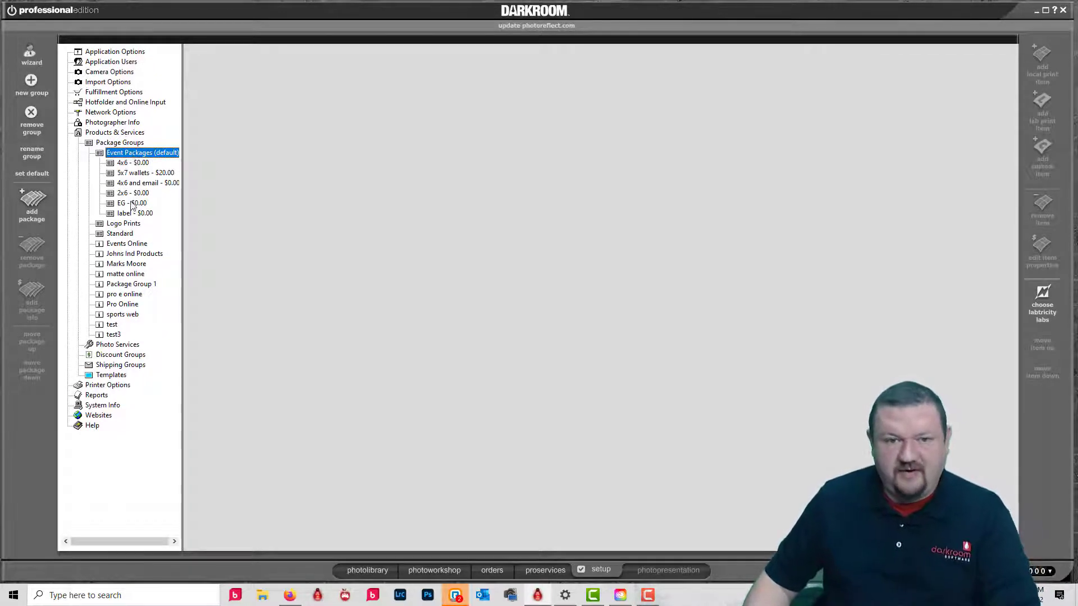
{"action": "left_click", "coordinate": [132, 214]}
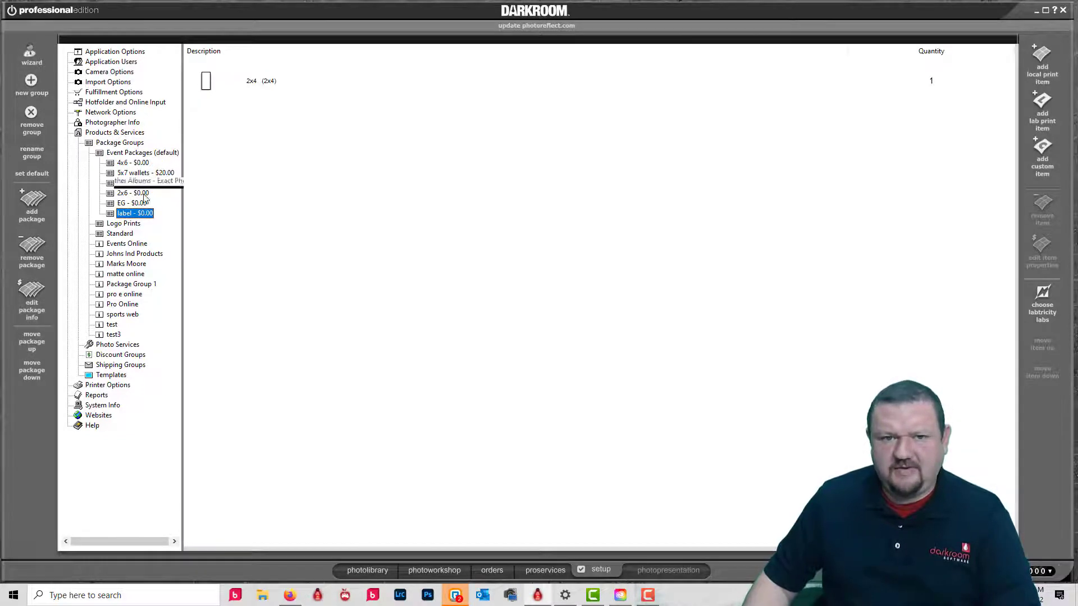
{"action": "double_click", "coordinate": [140, 214]}
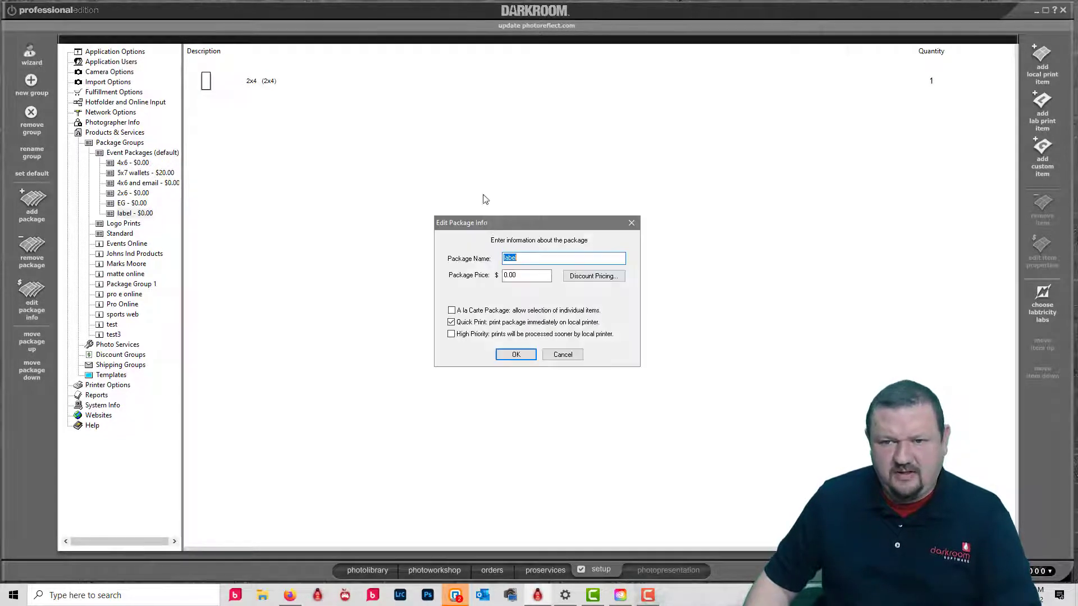
{"action": "left_click", "coordinate": [450, 322]}
{"action": "left_click", "coordinate": [516, 355]}
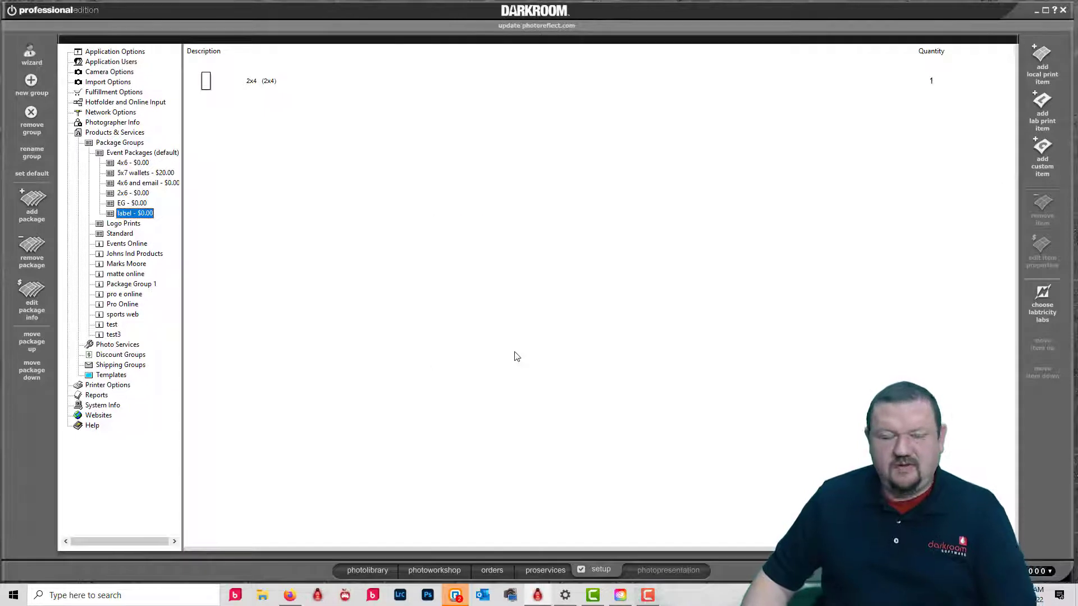
Apply the 2x4 Label border with the teal logo to file365.jpg in the photo workshop
{"action": "left_click", "coordinate": [432, 568]}
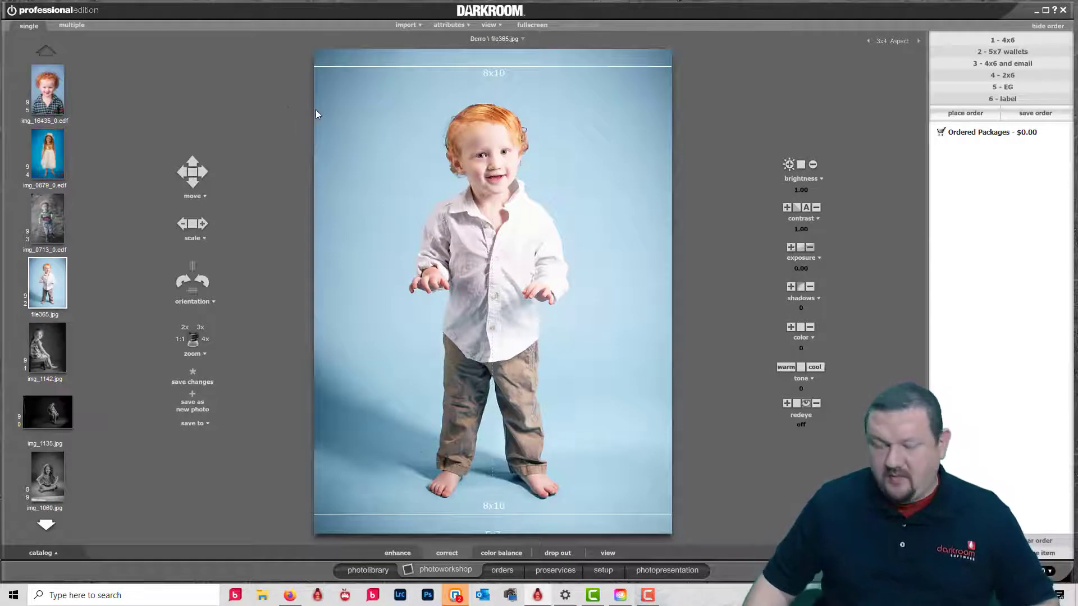
{"action": "key", "text": "ctrl+b"}
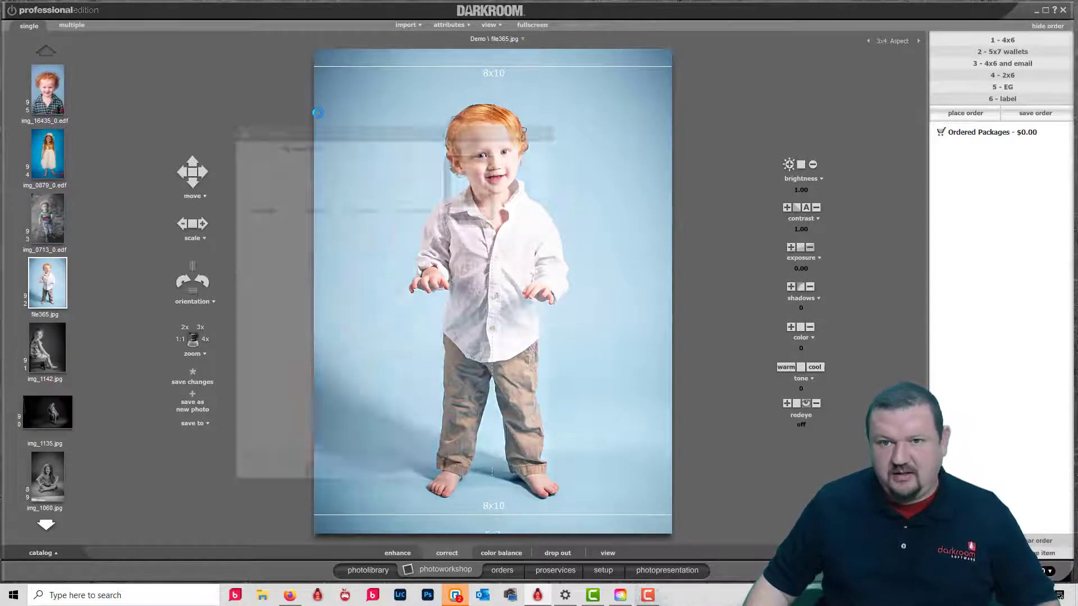
{"action": "left_click", "coordinate": [260, 180]}
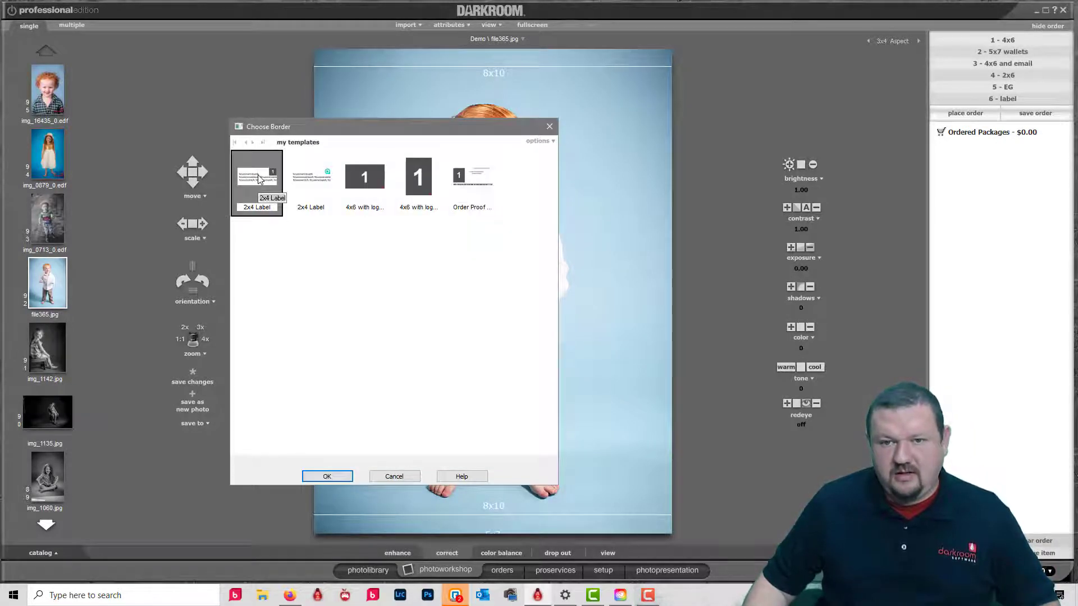
{"action": "left_click", "coordinate": [323, 185]}
{"action": "left_click", "coordinate": [321, 477]}
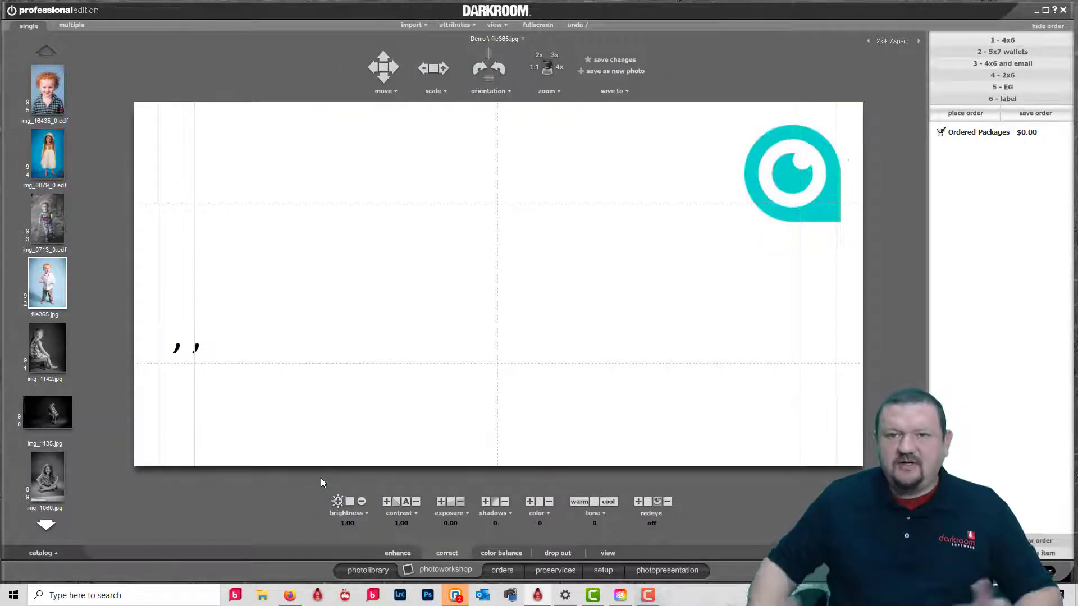
Add the label package for file365.jpg to the cart and save the order
{"action": "left_click", "coordinate": [974, 115]}
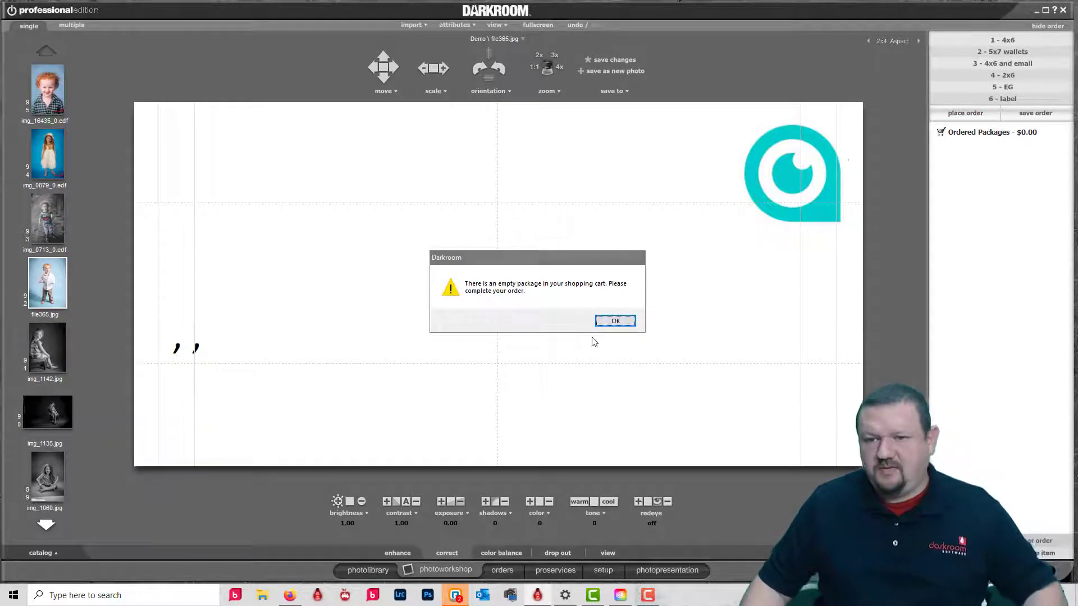
{"action": "left_click", "coordinate": [617, 323]}
{"action": "left_click", "coordinate": [1006, 99]}
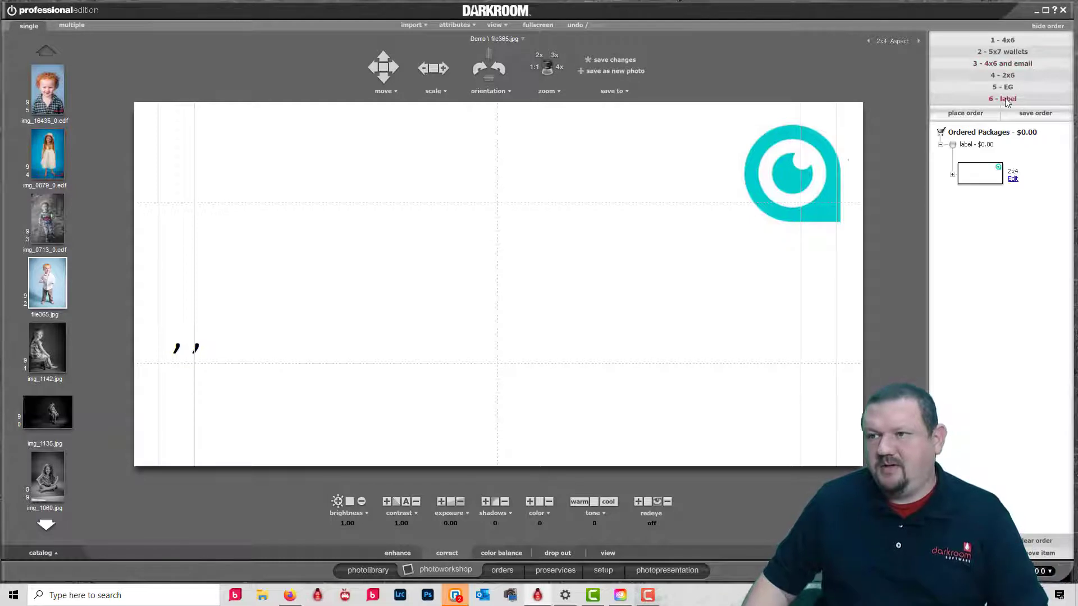
{"action": "left_click", "coordinate": [1043, 115]}
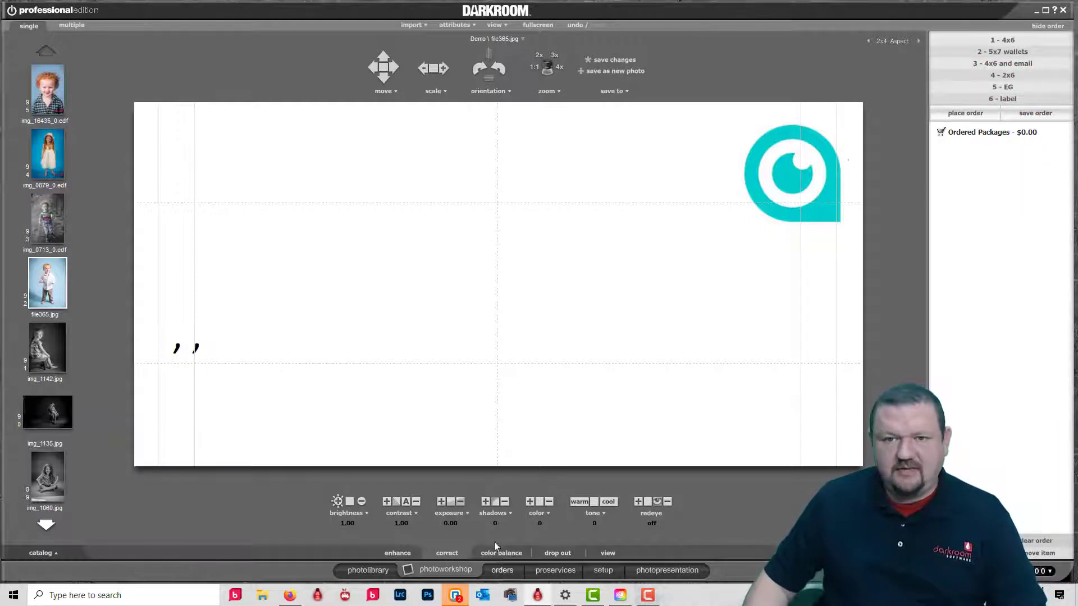
Open the saved label order for proofing, change the street name in its billing address and save the shipping information
{"action": "left_click", "coordinate": [501, 570]}
{"action": "double_click", "coordinate": [324, 56]}
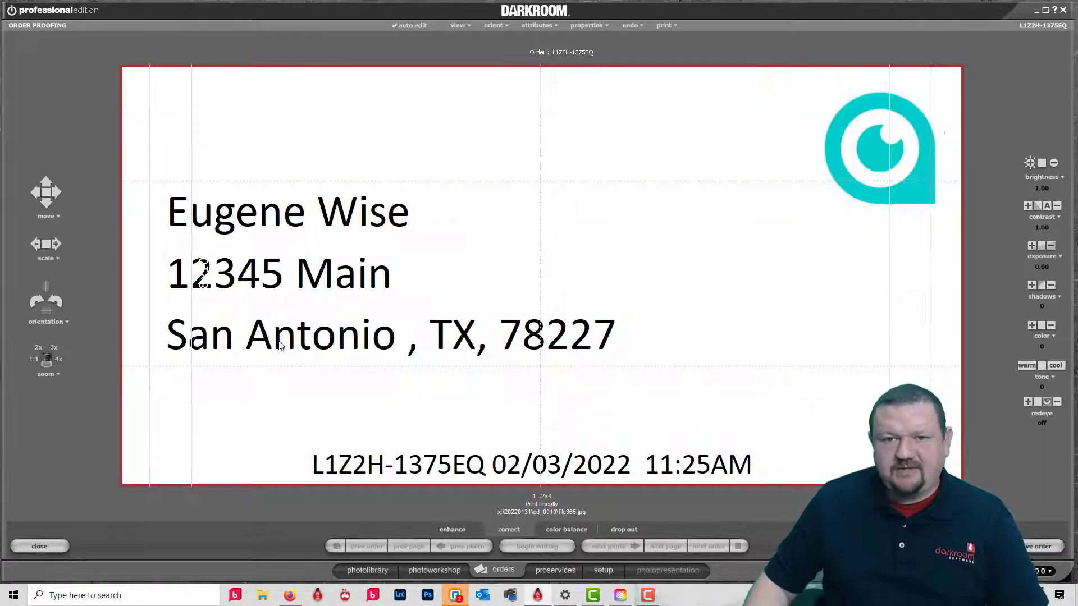
{"action": "left_click", "coordinate": [584, 25]}
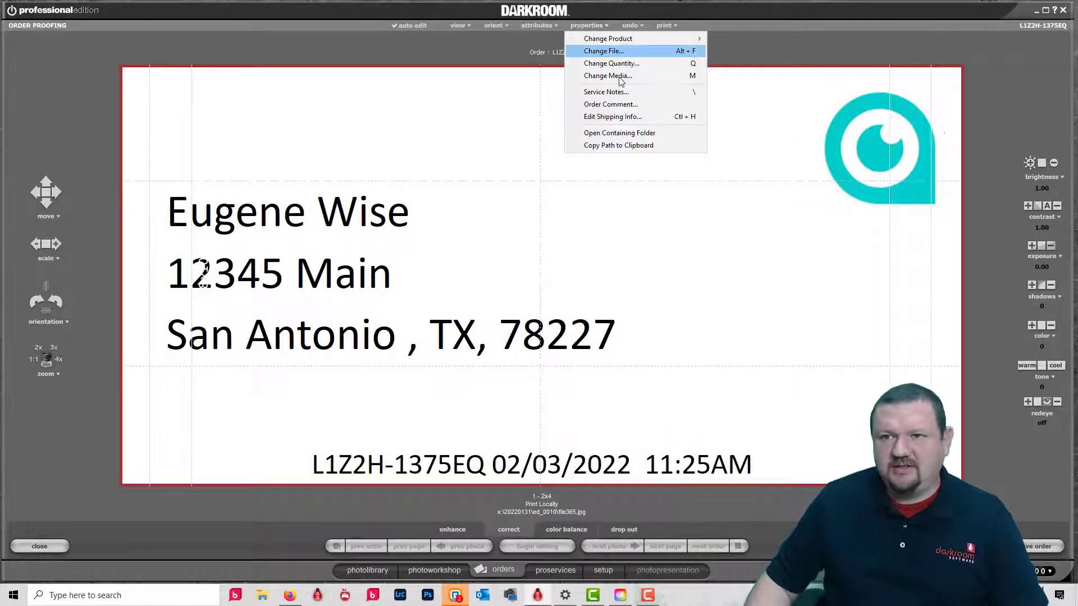
{"action": "left_click", "coordinate": [610, 117]}
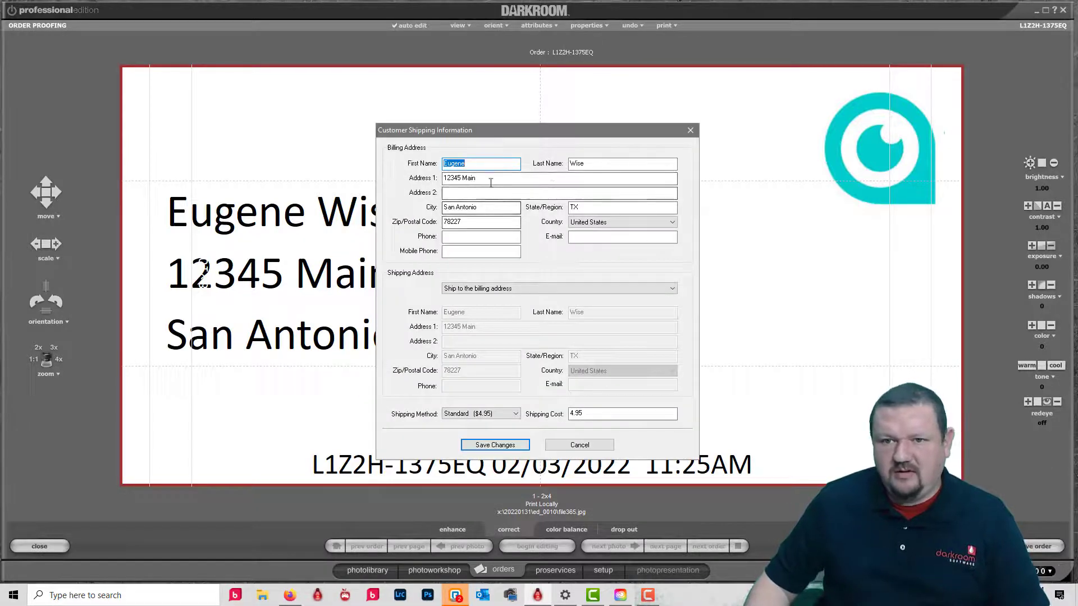
{"action": "left_click_drag", "start_coordinate": [487, 178], "coordinate": [466, 178]}
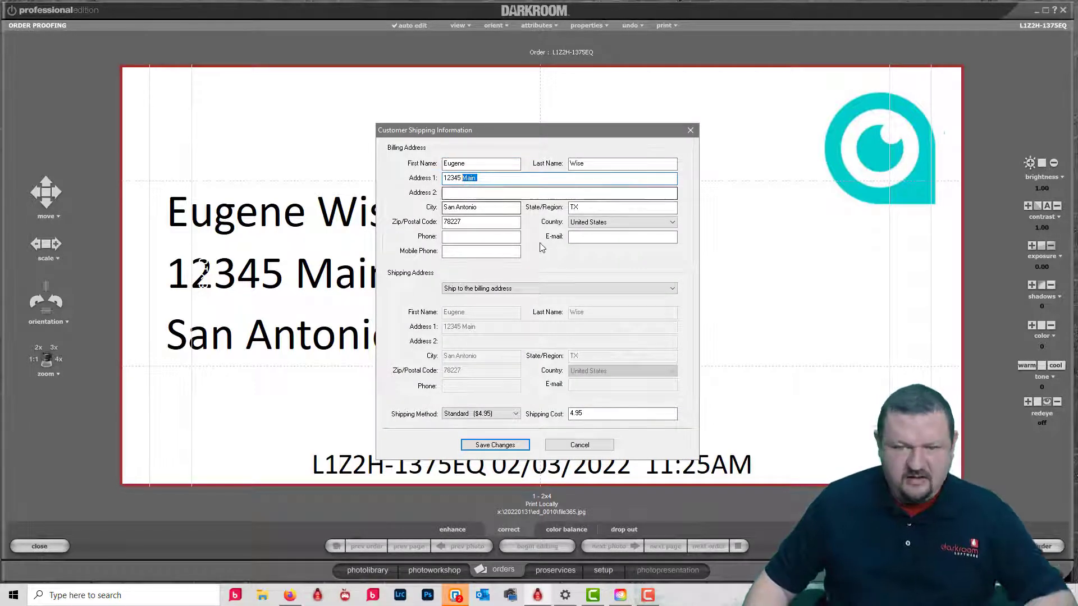
{"action": "type", "text": "elm"}
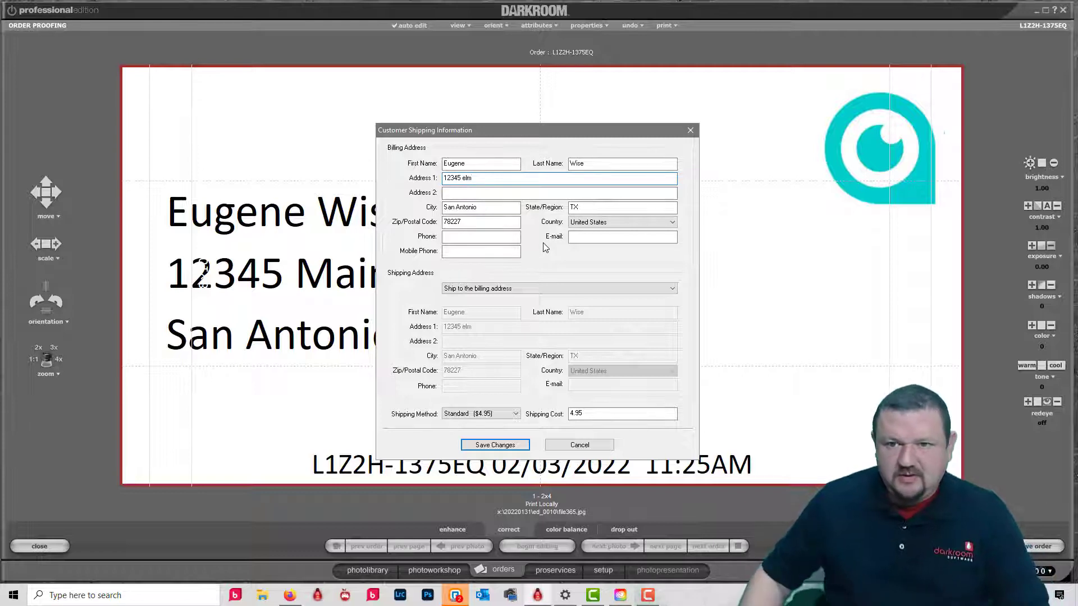
{"action": "left_click", "coordinate": [483, 444]}
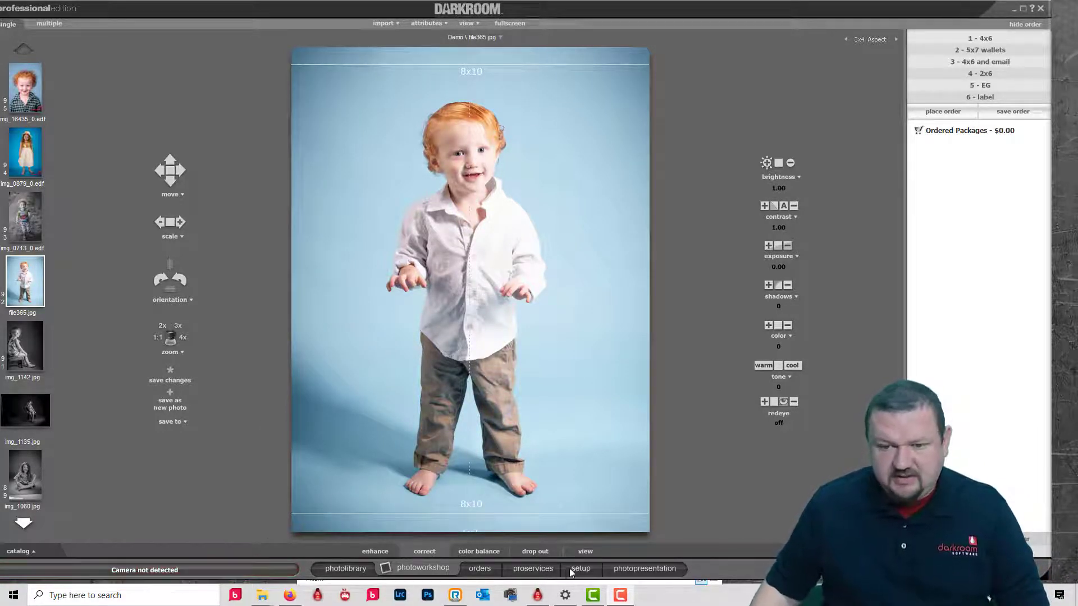
Switch to the desktop and open the Label folder in a window beside the command folder test window
{"action": "left_click", "coordinate": [1012, 10]}
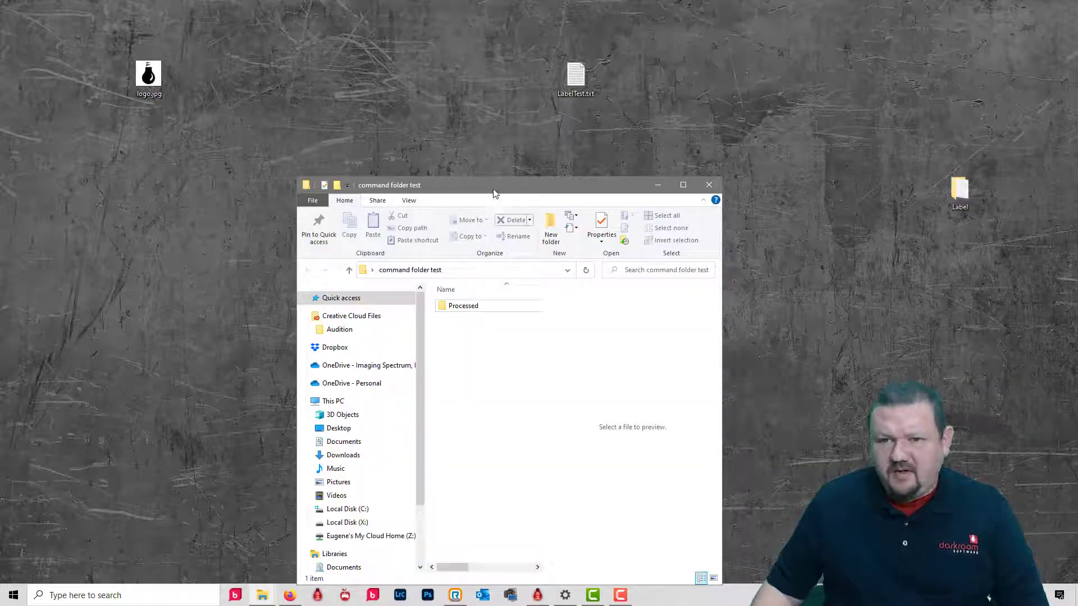
{"action": "left_click_drag", "start_coordinate": [492, 186], "coordinate": [220, 134]}
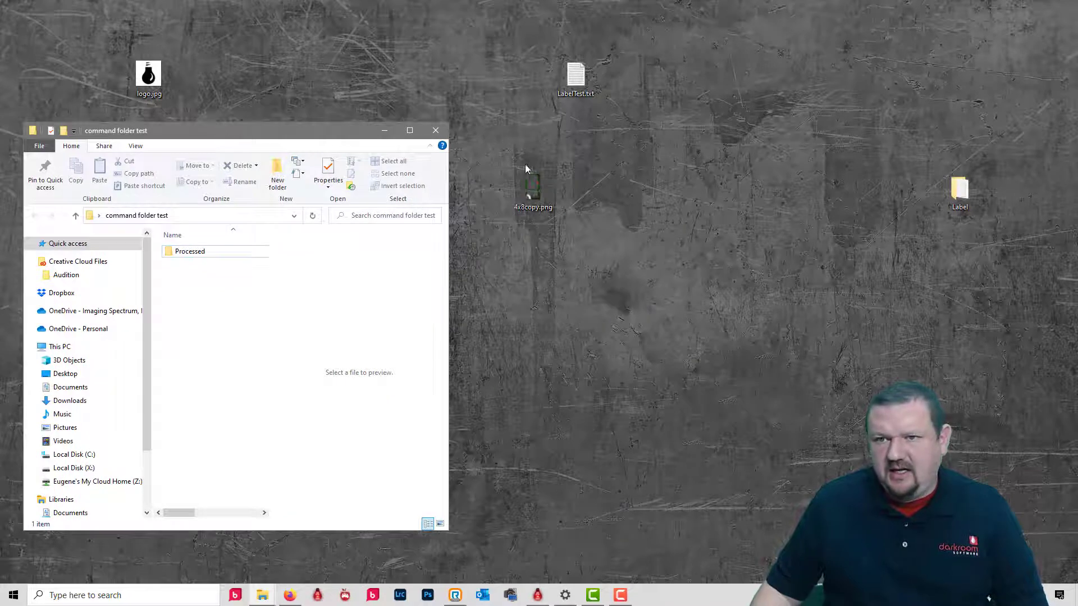
{"action": "left_click", "coordinate": [959, 195]}
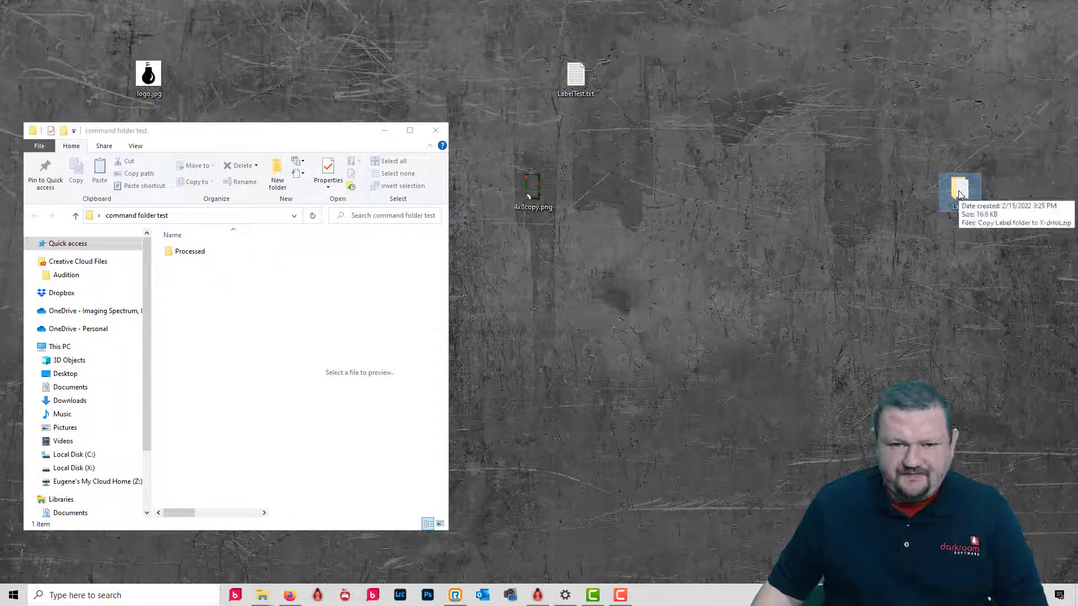
{"action": "double_click", "coordinate": [960, 195]}
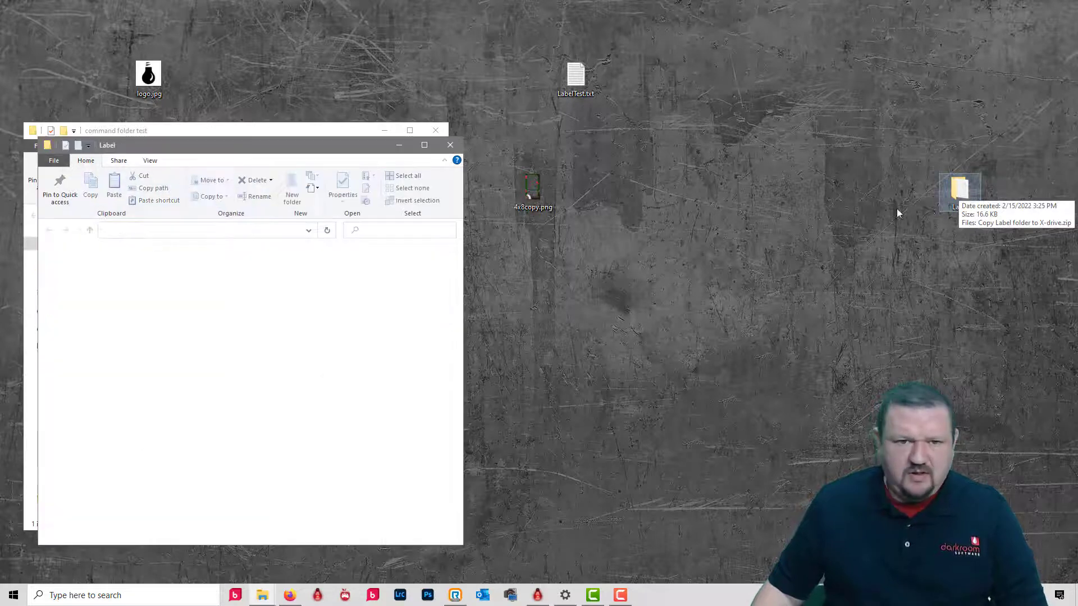
{"action": "left_click_drag", "start_coordinate": [235, 150], "coordinate": [688, 144]}
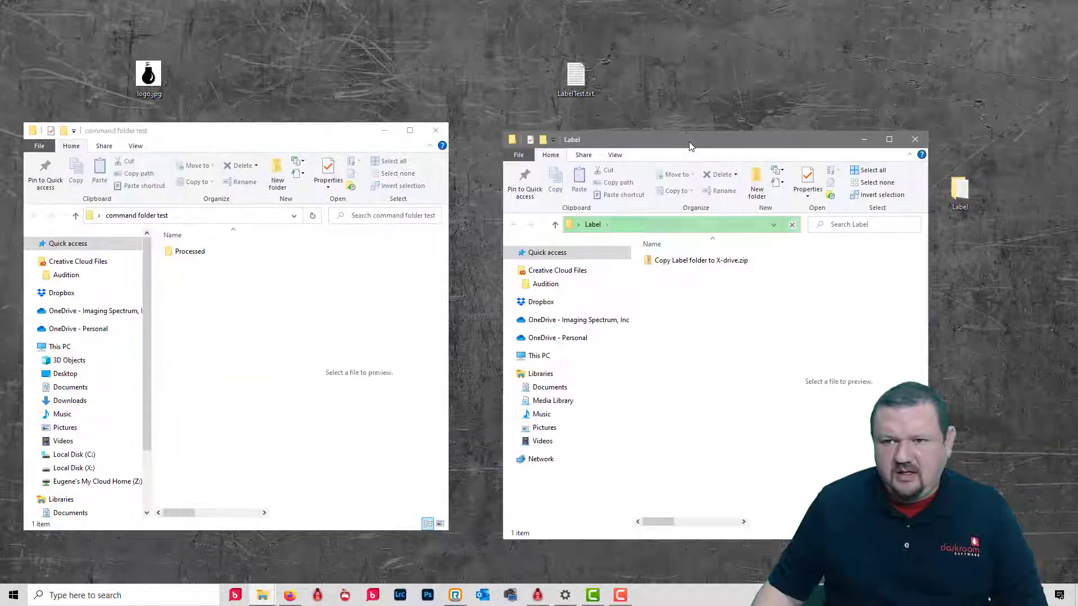
Look at the Label folder inside Copy Label folder to X-drive.zip and go to Local Disk (X:)
{"action": "left_click", "coordinate": [680, 260]}
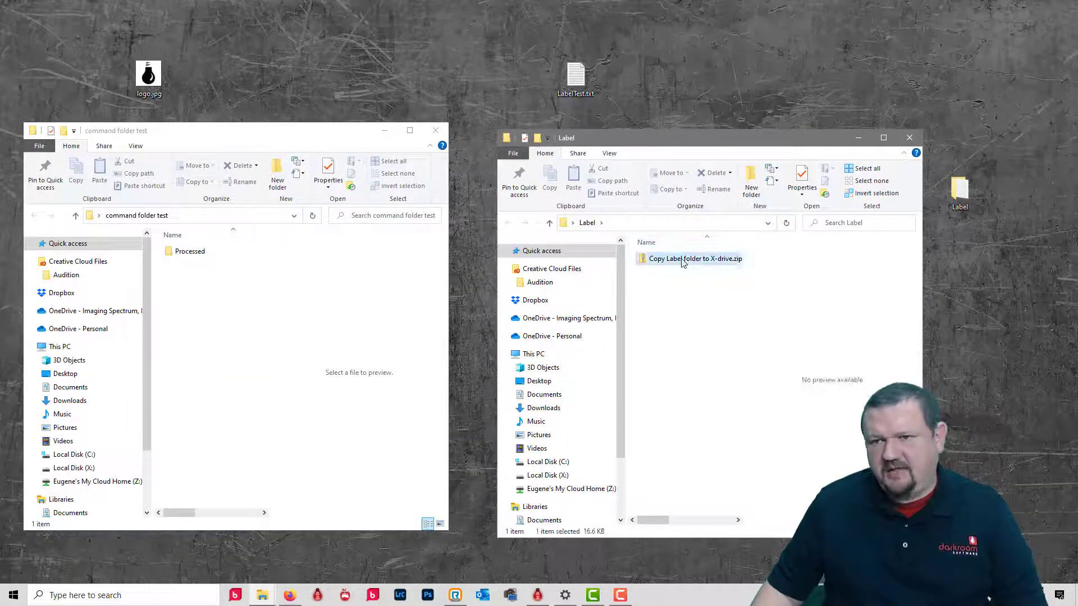
{"action": "double_click", "coordinate": [677, 260]}
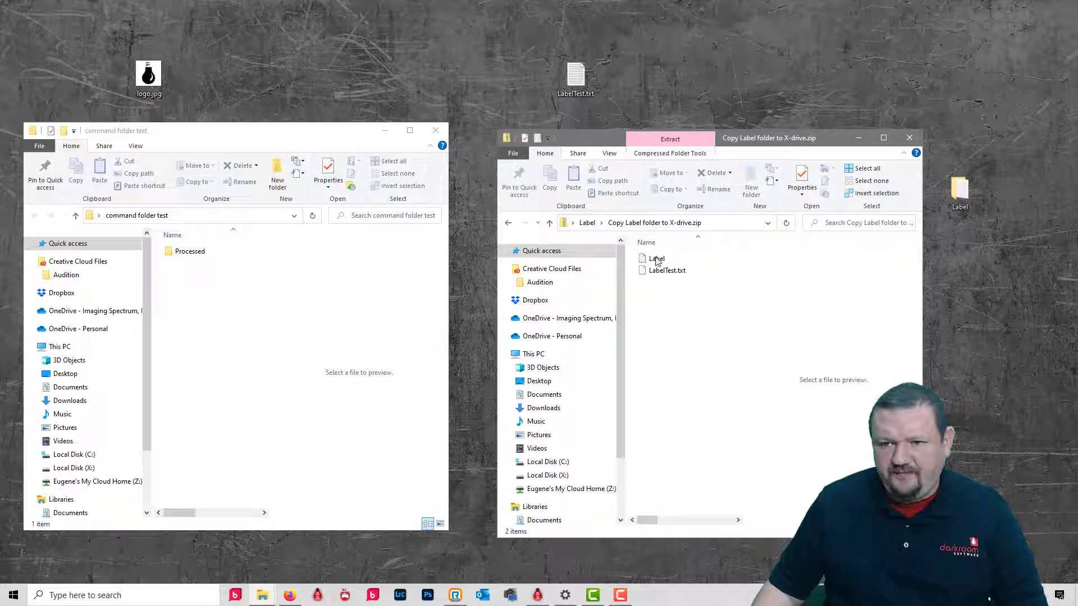
{"action": "left_click", "coordinate": [658, 262]}
{"action": "left_click", "coordinate": [658, 262]}
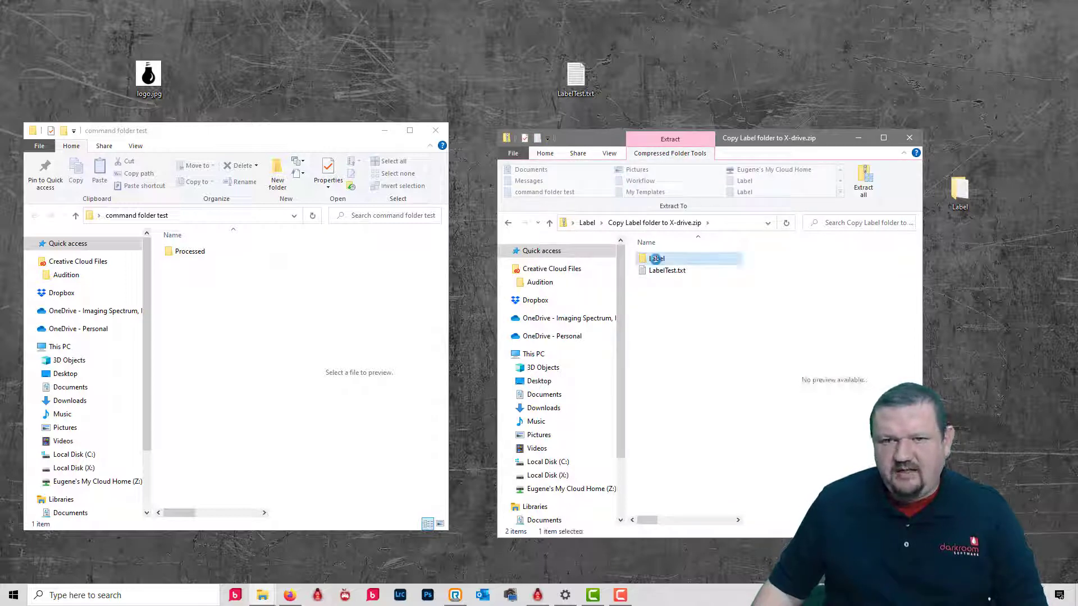
{"action": "left_click", "coordinate": [548, 475]}
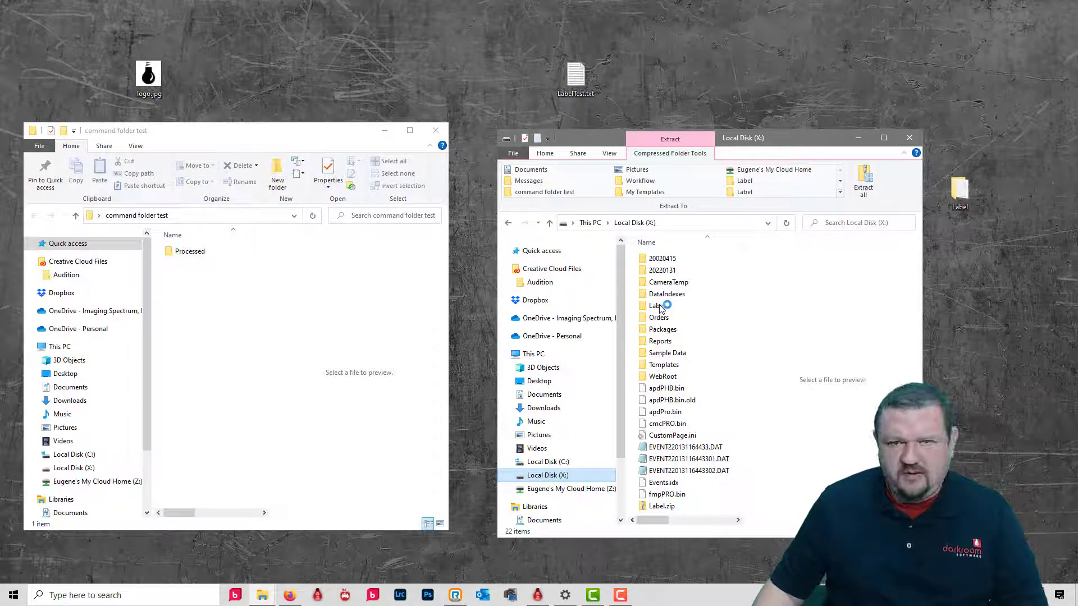
Open the Label folder on Local Disk (X:) and look through its card, template and logo files
{"action": "left_click", "coordinate": [661, 309]}
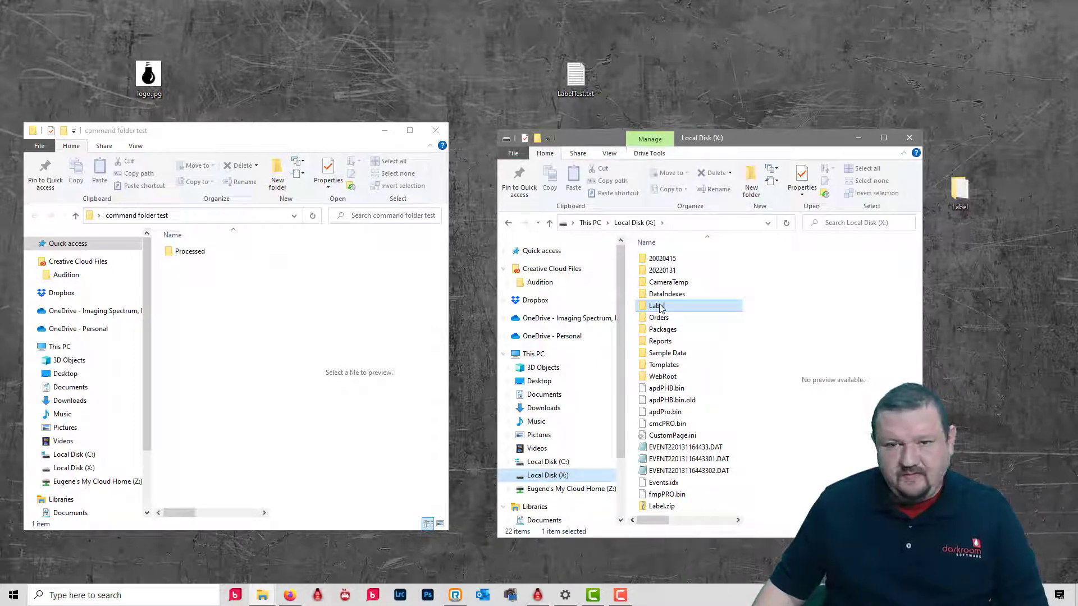
{"action": "double_click", "coordinate": [661, 309]}
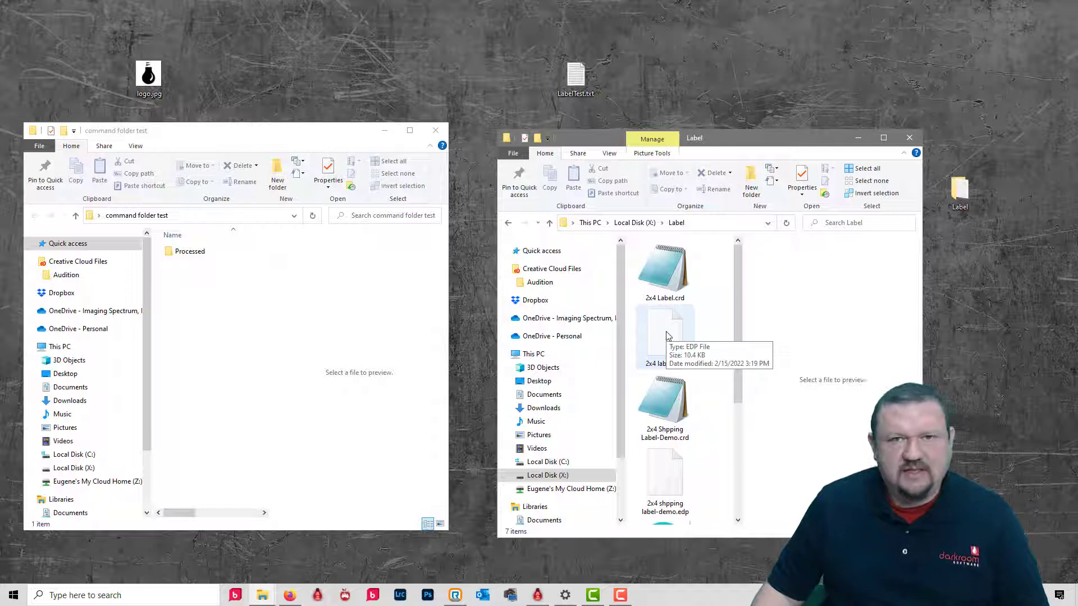
{"action": "left_click_drag", "start_coordinate": [736, 343], "coordinate": [736, 474]}
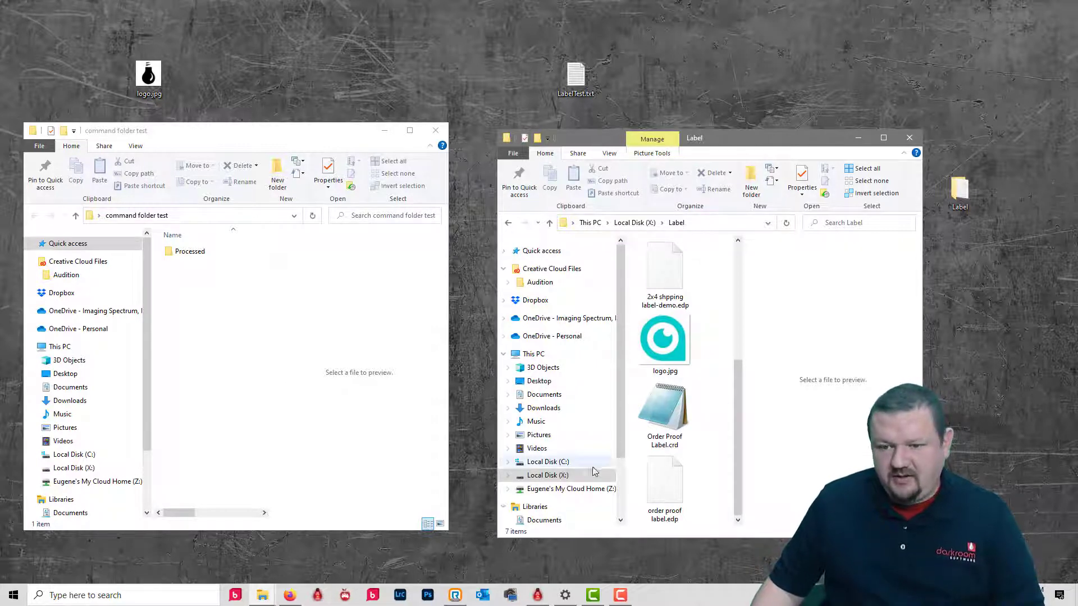
Check that Darkroom is open, return to the desktop and copy LabelTest.txt into the command folder test folder
{"action": "left_click", "coordinate": [538, 596]}
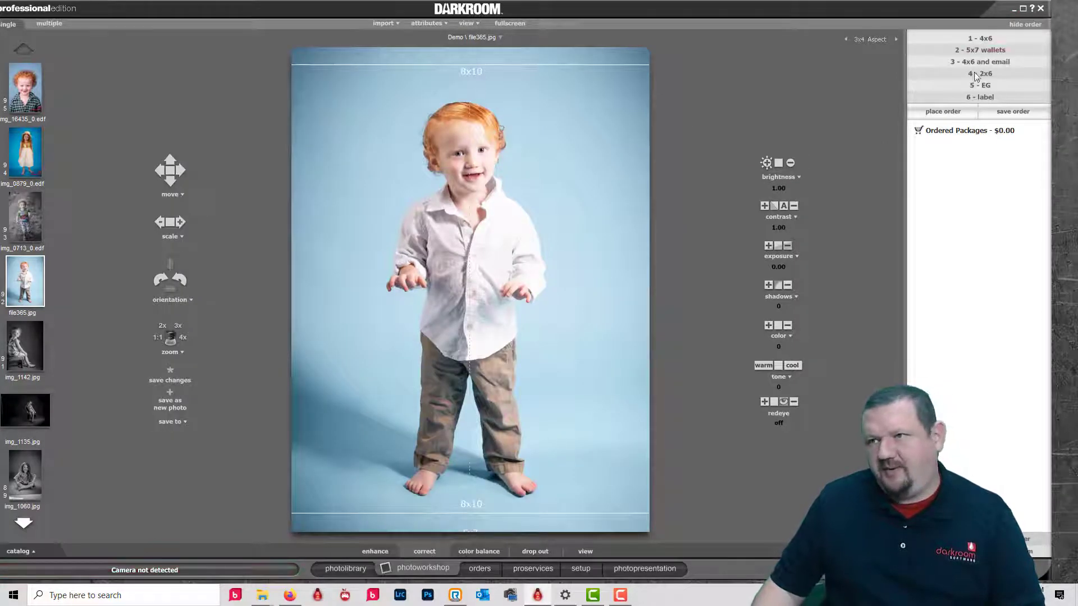
{"action": "left_click", "coordinate": [1015, 9]}
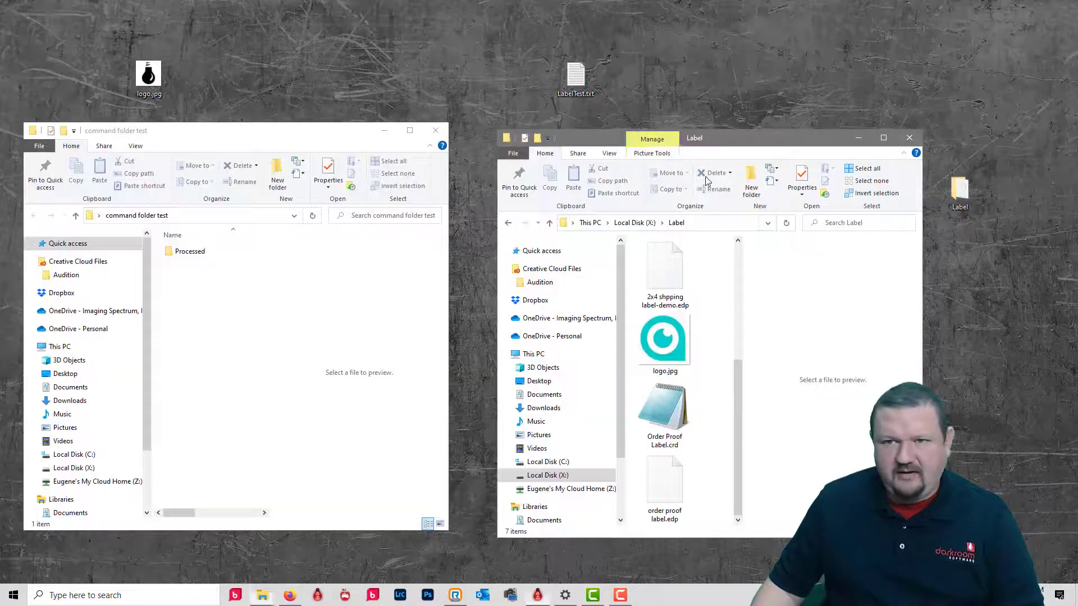
{"action": "left_click_drag", "start_coordinate": [588, 86], "coordinate": [226, 342]}
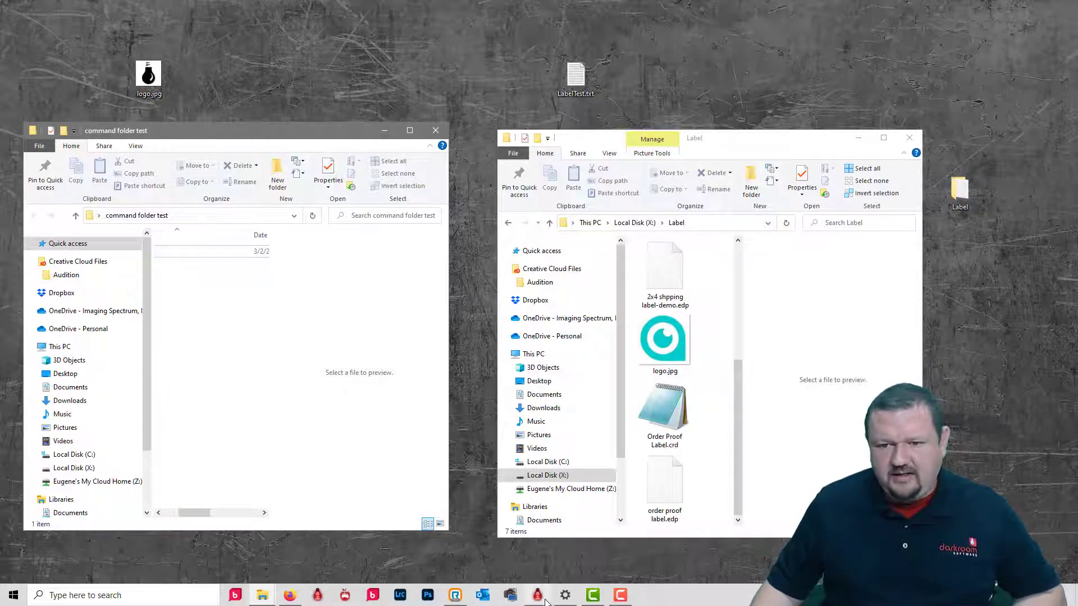
Switch to Darkroom and look at its list of new orders
{"action": "mouse_move", "coordinate": [545, 603]}
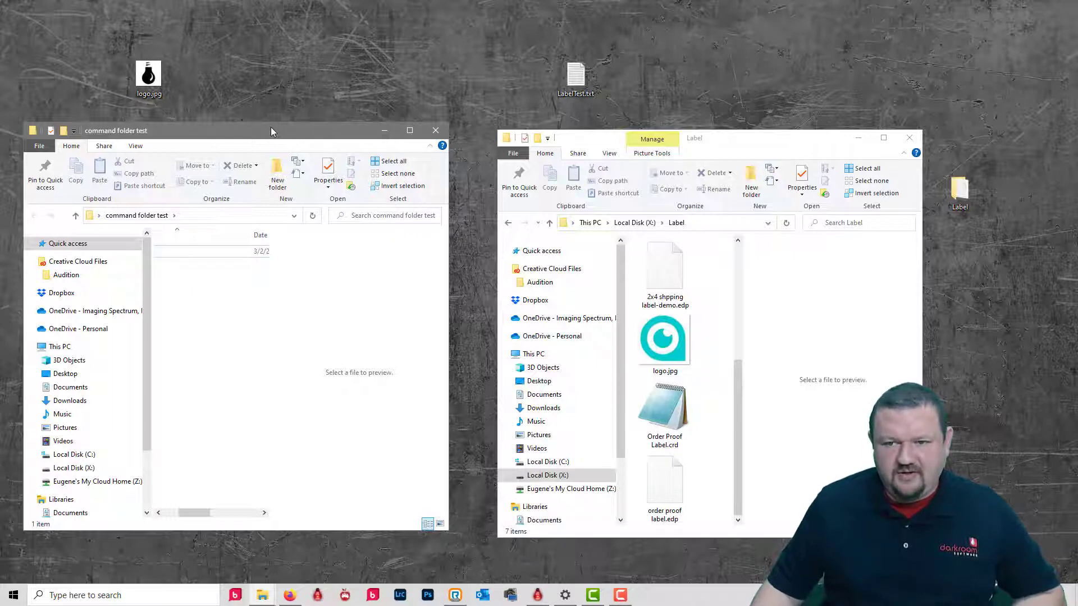
{"action": "left_click", "coordinate": [539, 598]}
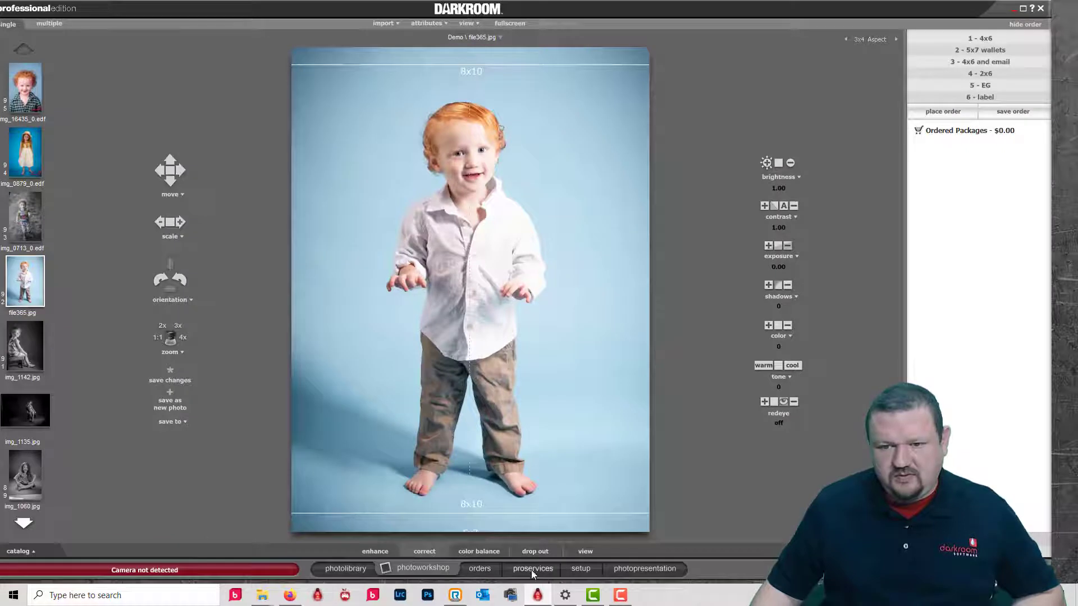
{"action": "left_click", "coordinate": [481, 568]}
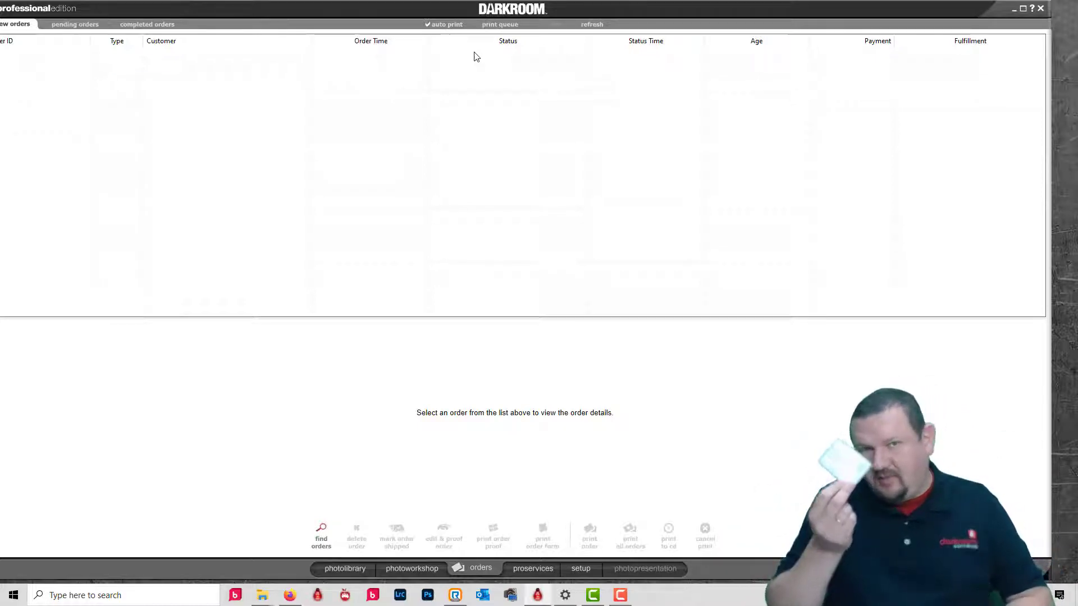
Return to the desktop and open LabelTest.txt in Notepad
{"action": "left_click", "coordinate": [1013, 9]}
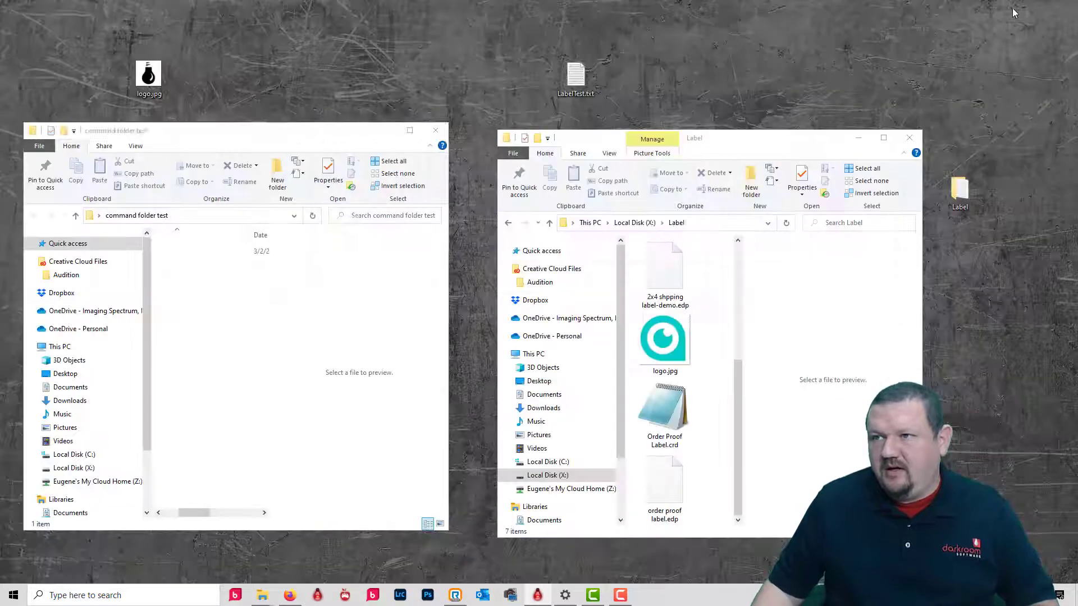
{"action": "left_click", "coordinate": [585, 73]}
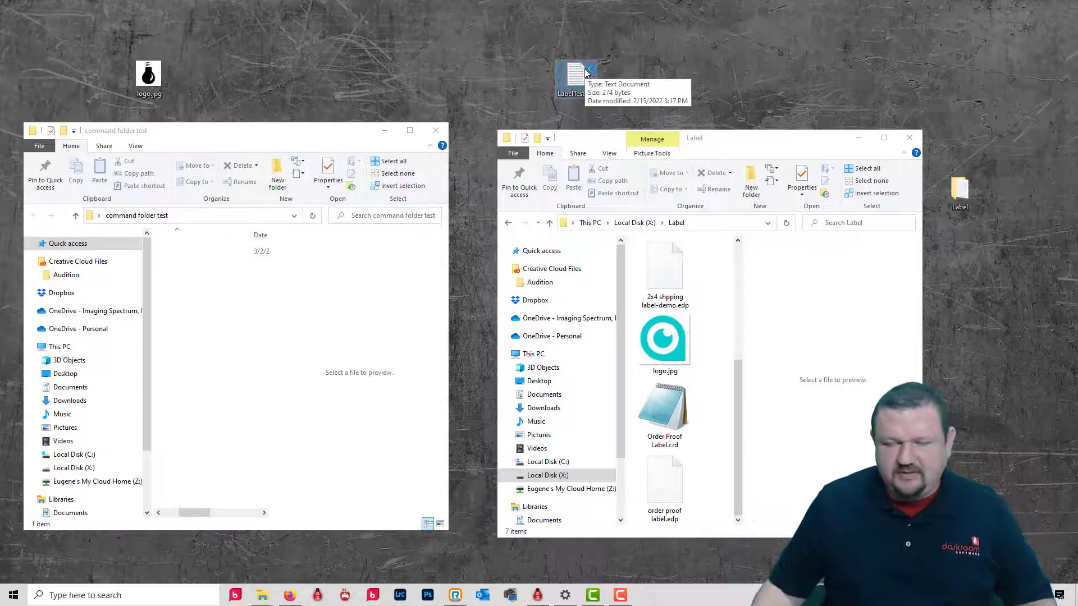
{"action": "double_click", "coordinate": [585, 73]}
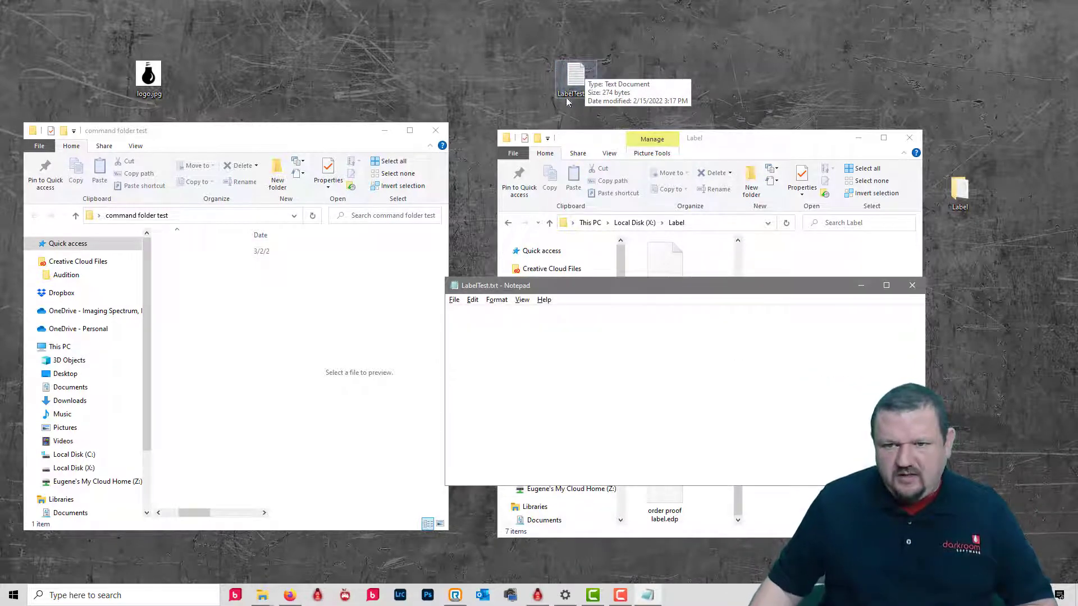